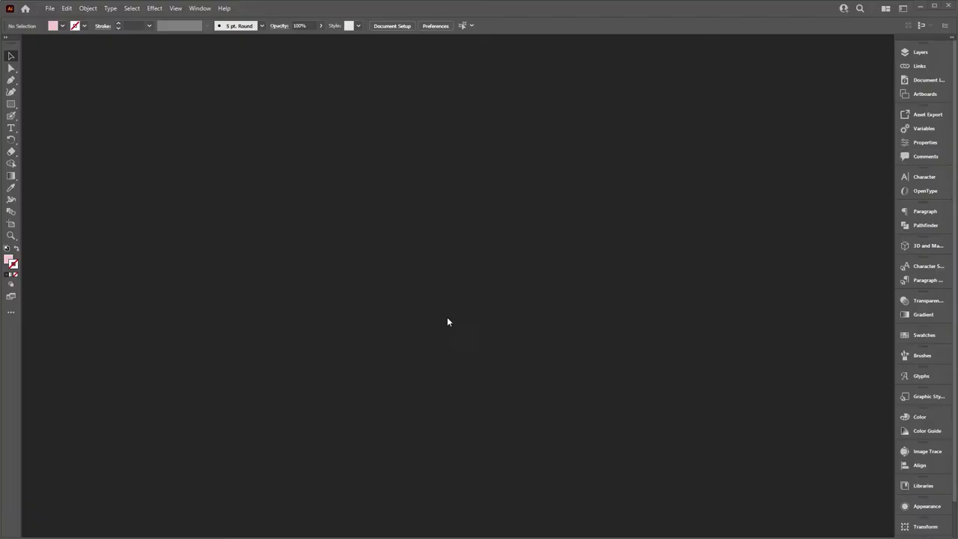
Create a new 1080 × 1080 px RGB document, Untitled-7, with a blank artboard.
{"action": "left_click", "coordinate": [49, 9]}
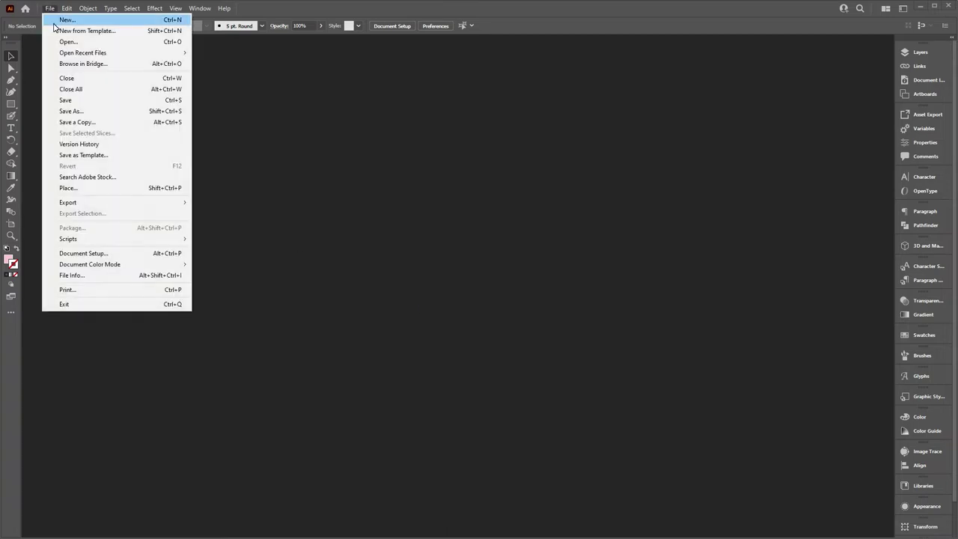
{"action": "left_click", "coordinate": [55, 18]}
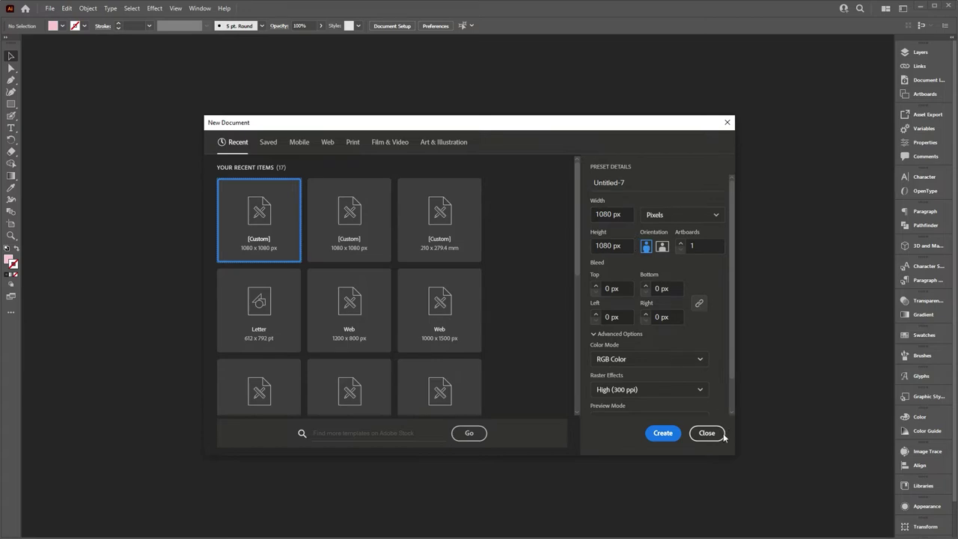
{"action": "left_click", "coordinate": [663, 433]}
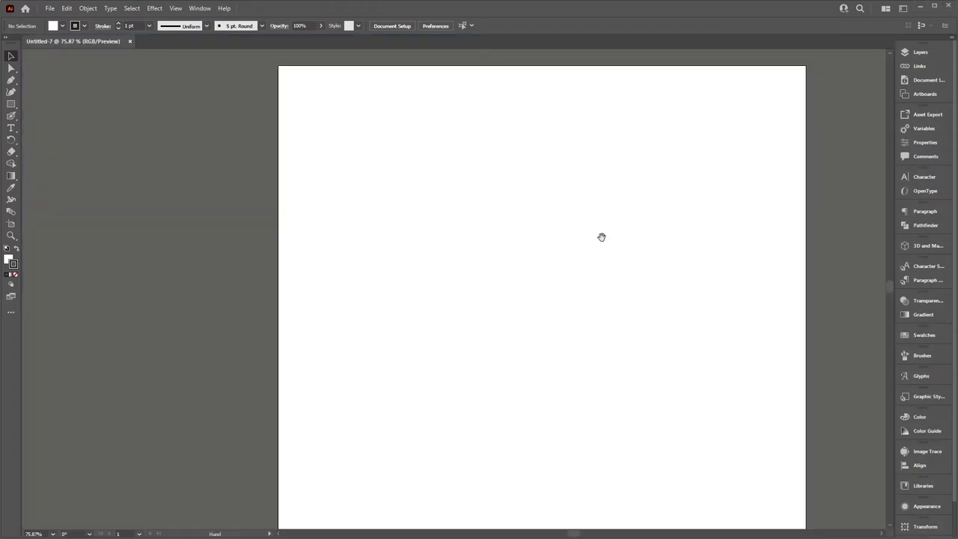
Paste the pink donut and SPRINKLES artwork onto the artboard and centre it vertically.
{"action": "left_click_drag", "start_coordinate": [602, 237], "coordinate": [456, 197]}
{"action": "key", "text": "ctrl+minus"}
{"action": "key", "text": "ctrl+minus"}
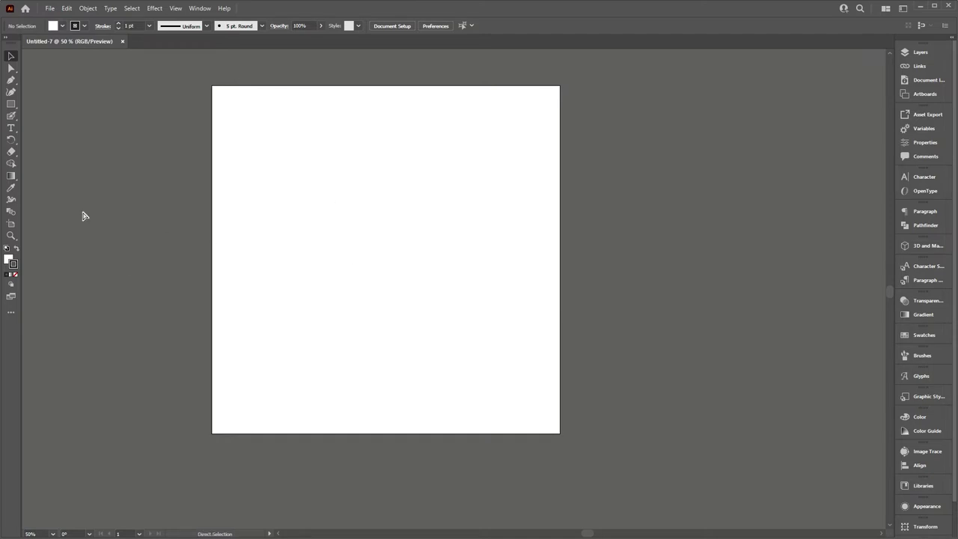
{"action": "key", "text": "ctrl+v"}
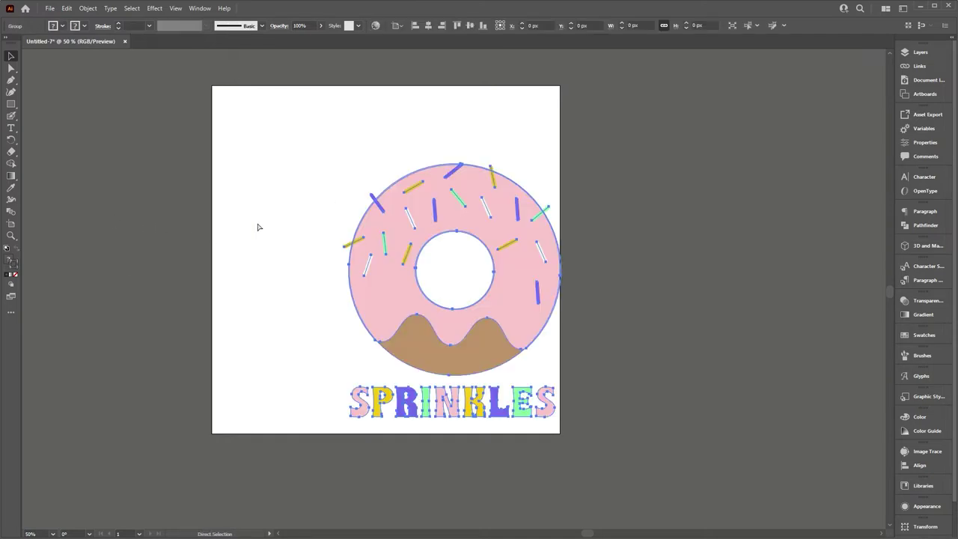
{"action": "left_click_drag", "start_coordinate": [524, 333], "coordinate": [455, 298]}
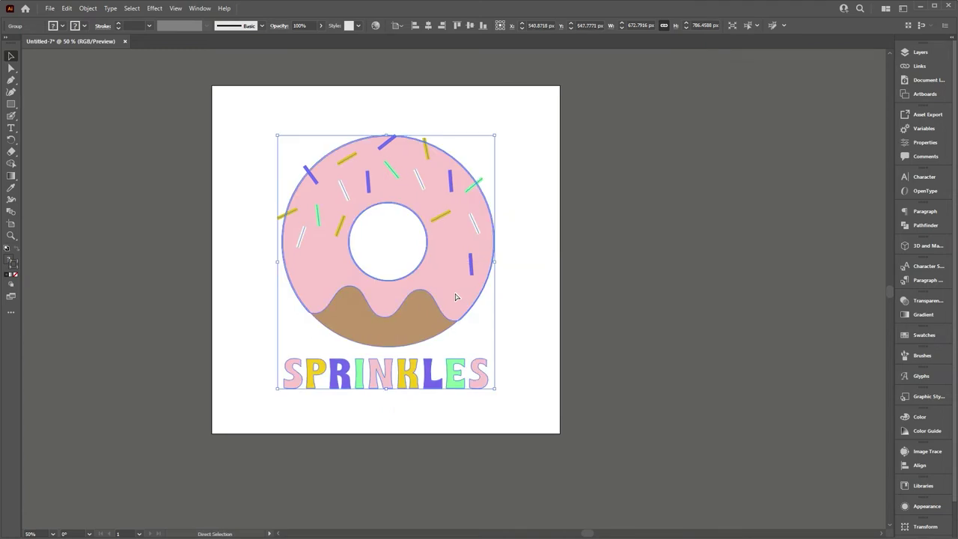
{"action": "left_click", "coordinate": [470, 25]}
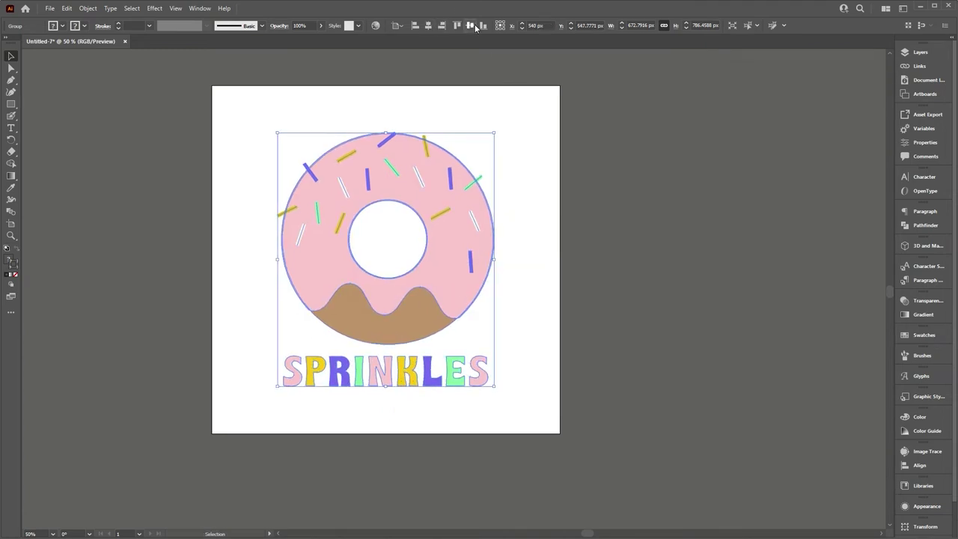
Ungroup and regroup the donut artwork into a single group, then deselect it.
{"action": "right_click", "coordinate": [455, 269]}
{"action": "left_click", "coordinate": [486, 348]}
{"action": "right_click", "coordinate": [416, 291]}
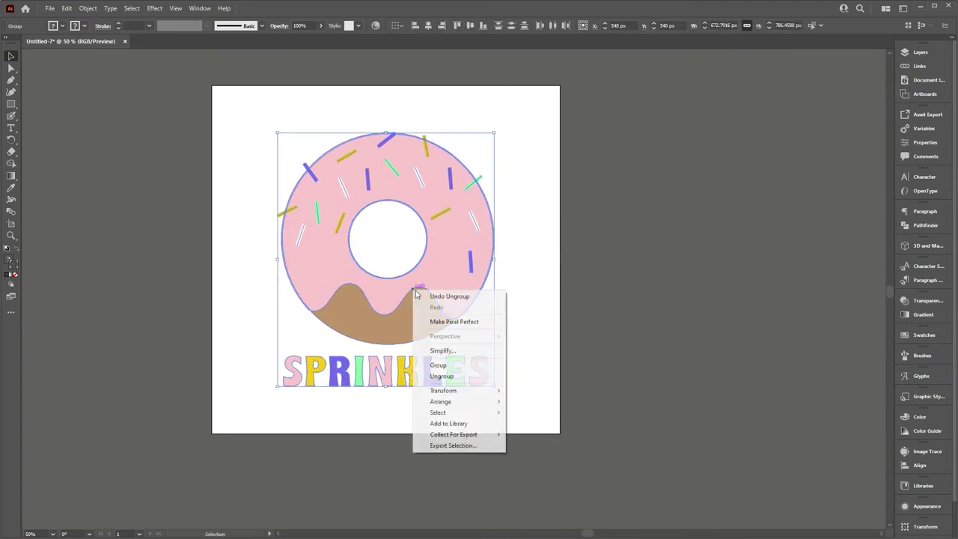
{"action": "left_click", "coordinate": [470, 364]}
{"action": "left_click", "coordinate": [518, 358]}
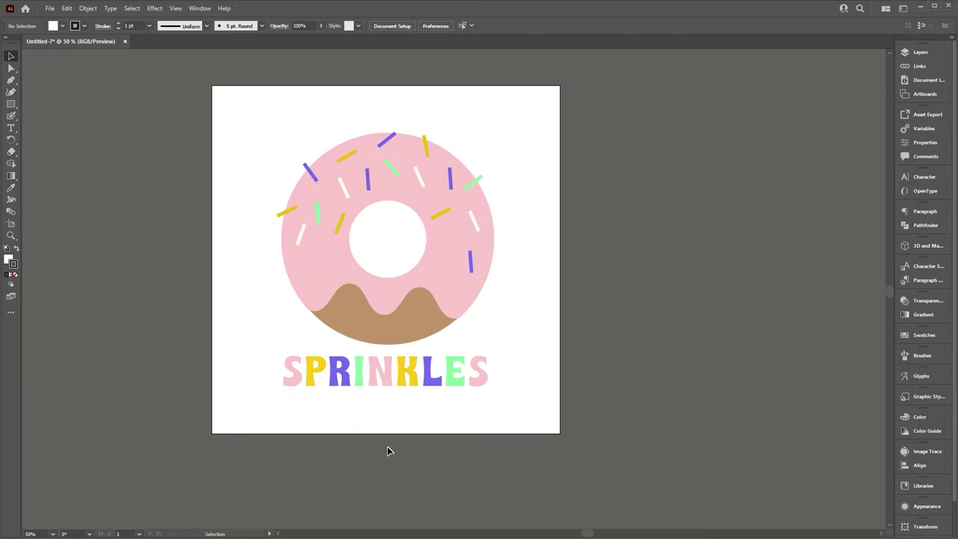
Draw a 1080 × 1080 px rectangle on the artboard.
{"action": "scroll", "coordinate": [203, 434], "scroll_direction": "up", "scroll_amount": 1}
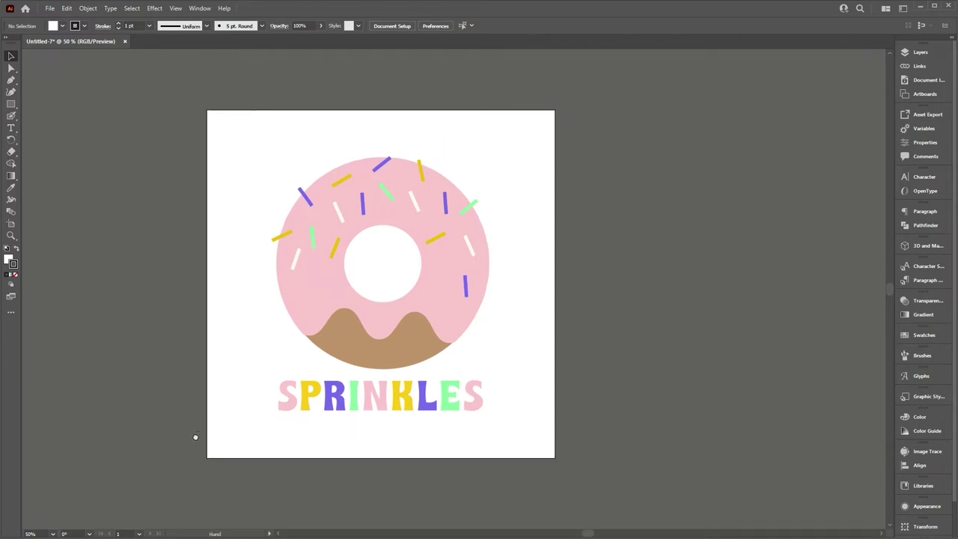
{"action": "left_click", "coordinate": [11, 104]}
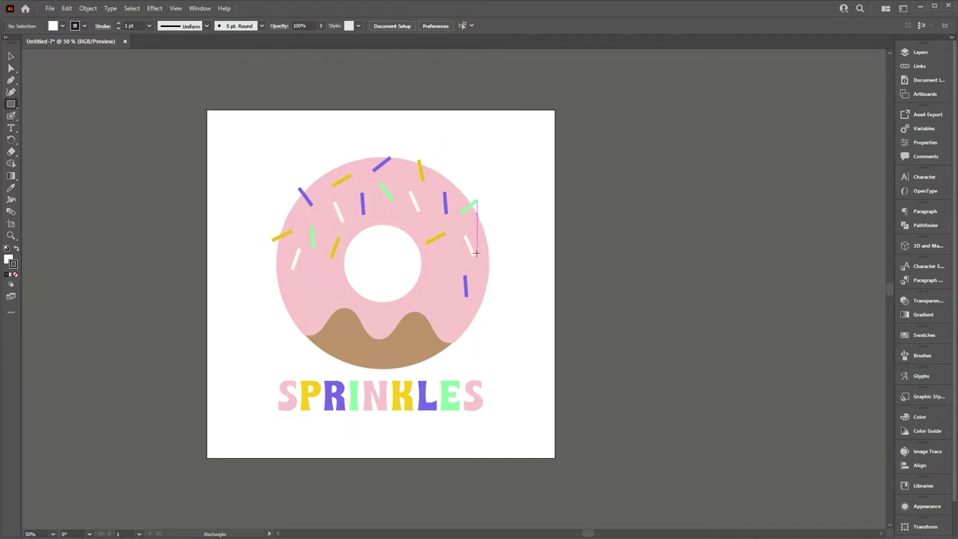
{"action": "left_click", "coordinate": [412, 133]}
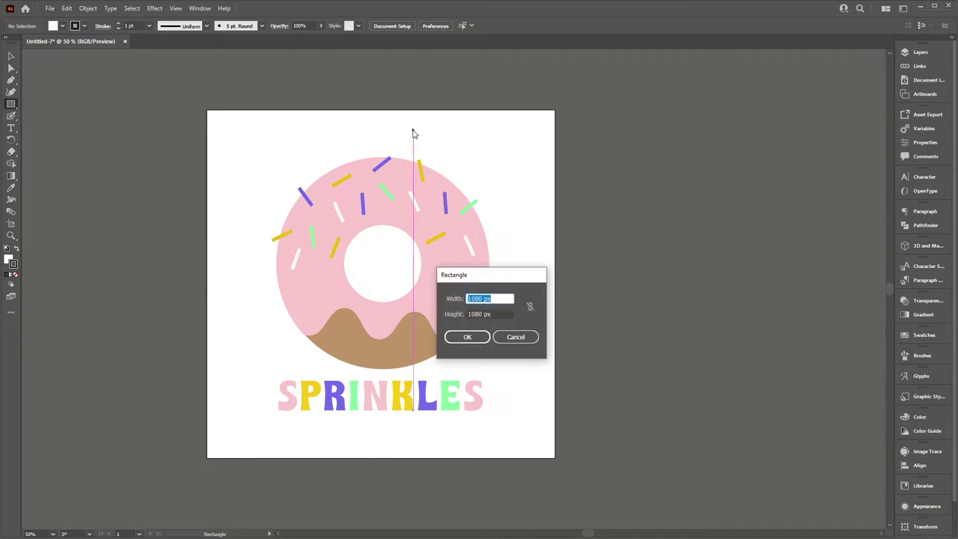
{"action": "left_click", "coordinate": [468, 338]}
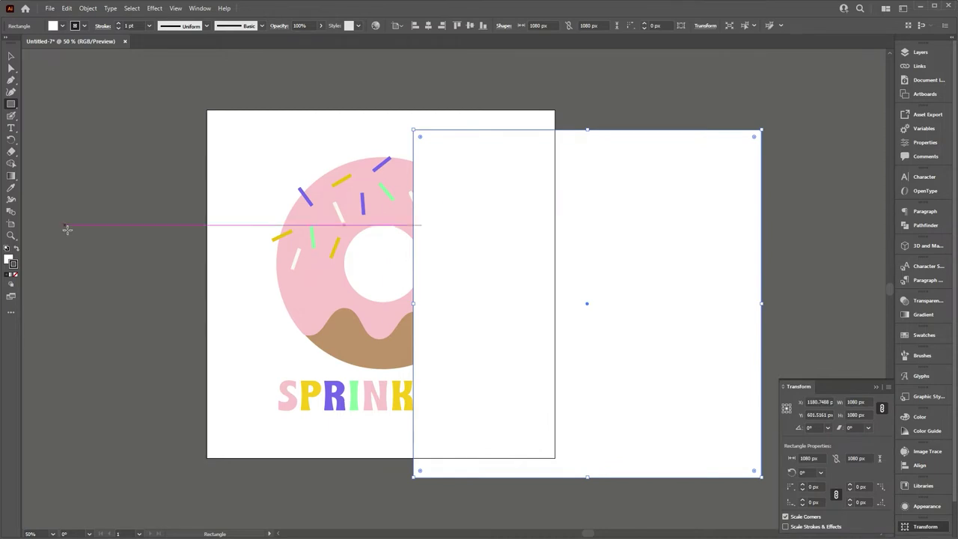
Set the rectangle's fill and stroke to None and align it over the artboard.
{"action": "left_click", "coordinate": [7, 274]}
{"action": "left_click", "coordinate": [16, 274]}
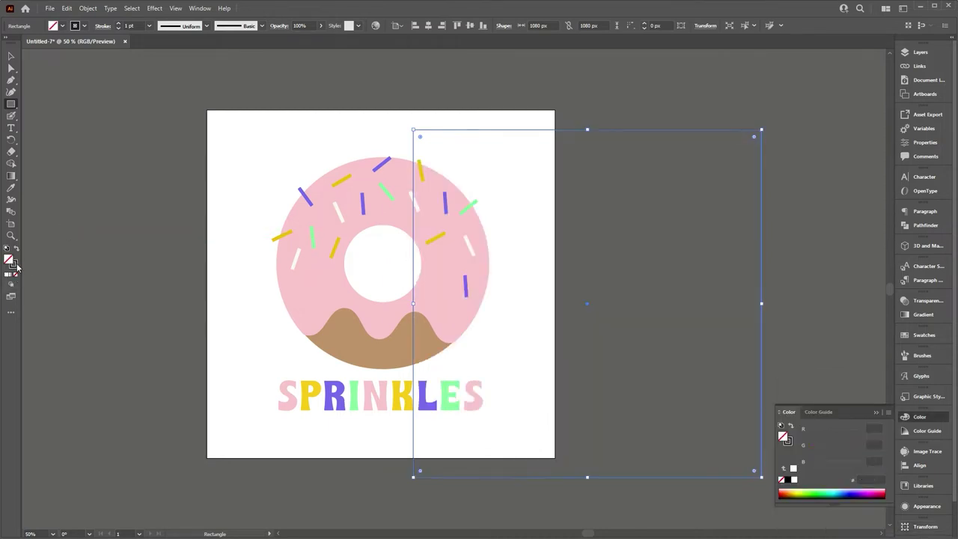
{"action": "left_click", "coordinate": [14, 265]}
{"action": "left_click", "coordinate": [16, 273]}
{"action": "left_click", "coordinate": [11, 56]}
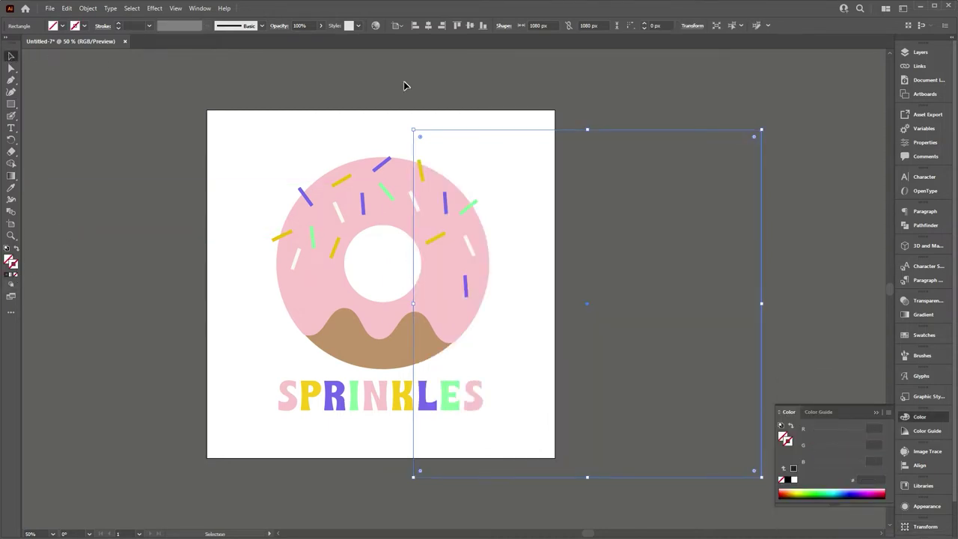
{"action": "left_click_drag", "start_coordinate": [514, 132], "coordinate": [344, 121]}
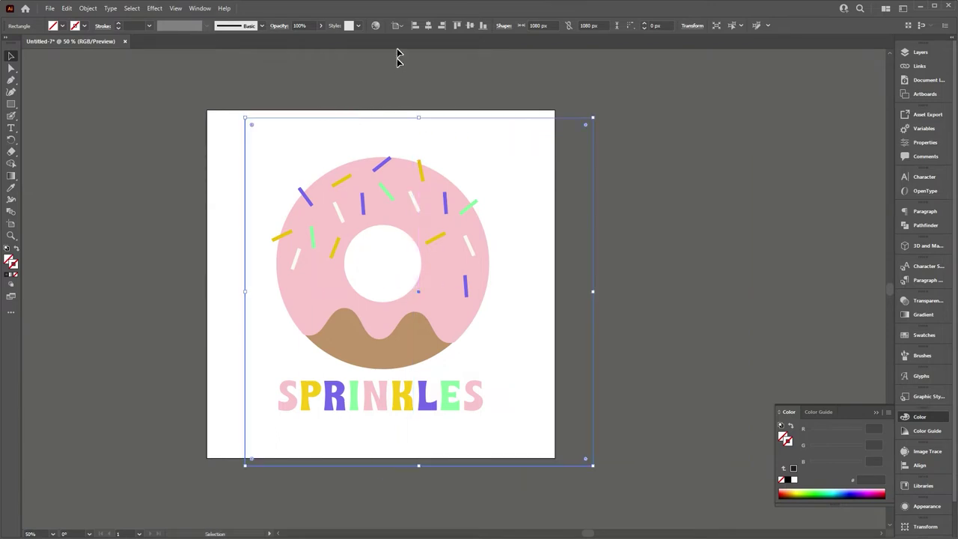
{"action": "left_click", "coordinate": [428, 25]}
{"action": "left_click", "coordinate": [470, 25]}
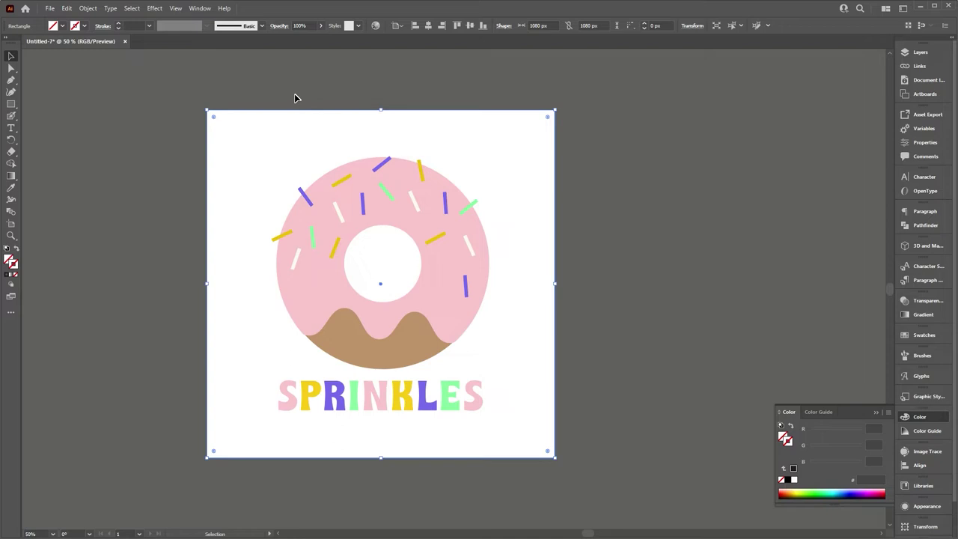
Deselect, zoom out and pan the donut artboard right to free canvas on the left.
{"action": "left_click", "coordinate": [125, 178]}
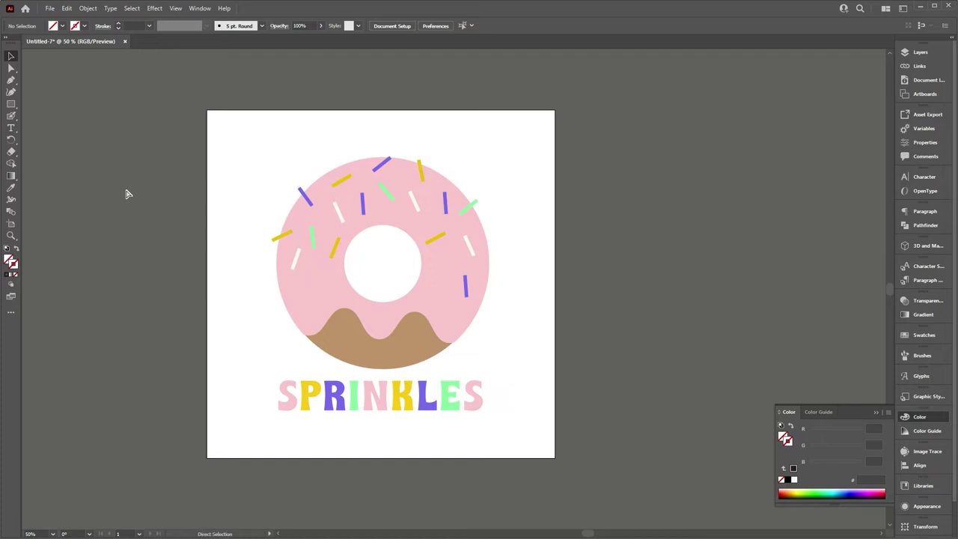
{"action": "key", "text": "ctrl+minus"}
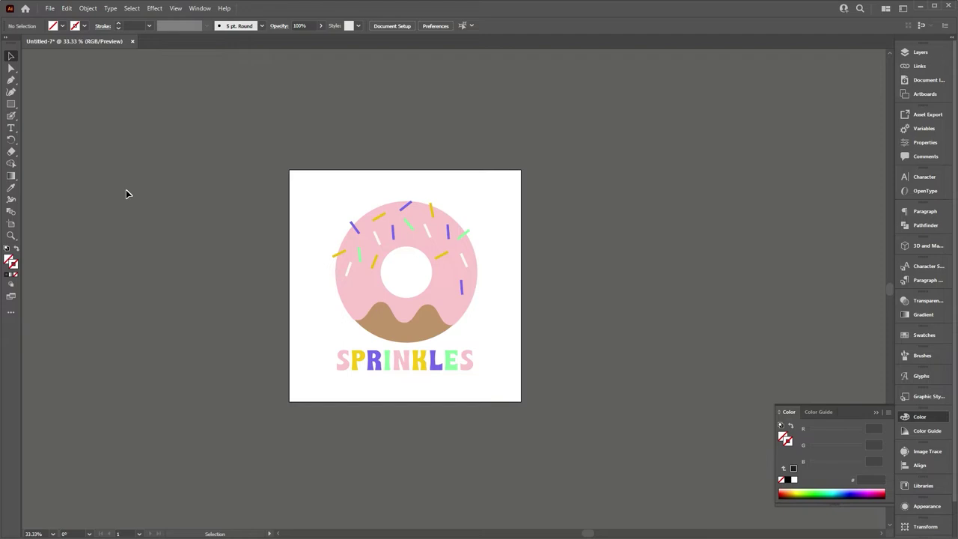
{"action": "key", "text": "space"}
{"action": "left_click_drag", "start_coordinate": [246, 113], "coordinate": [509, 77]}
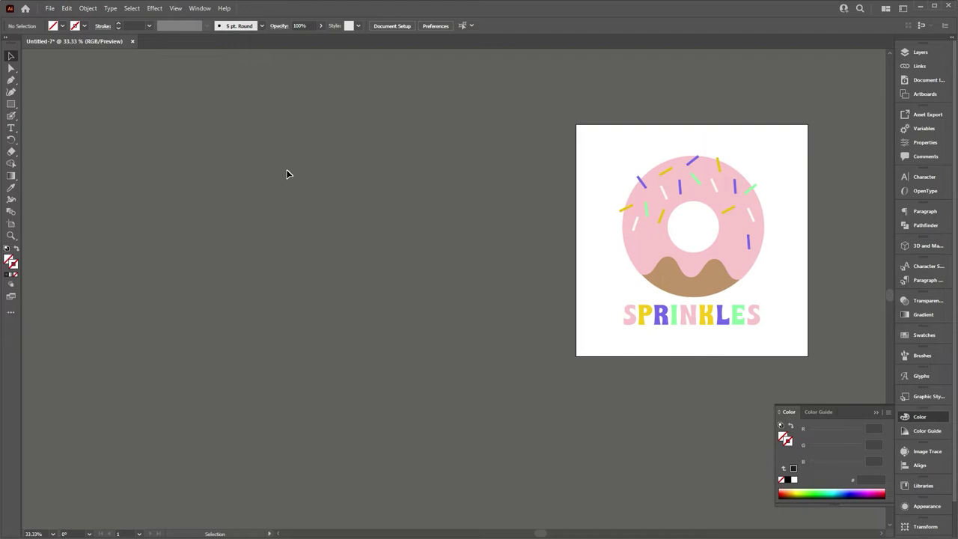
Duplicate the donut artboard to the left and delete the copied artwork from it.
{"action": "key", "text": "shift+o"}
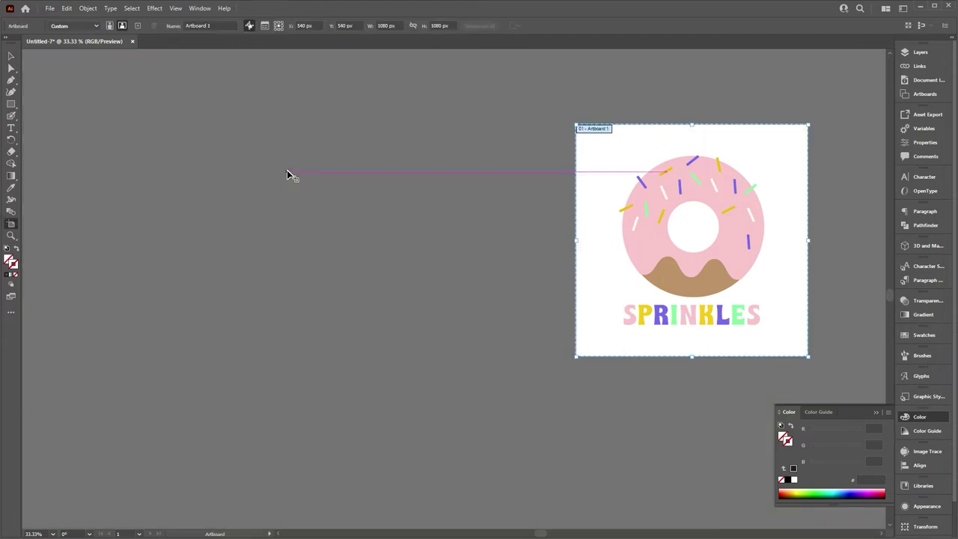
{"action": "left_click_drag", "start_coordinate": [714, 252], "coordinate": [754, 274]}
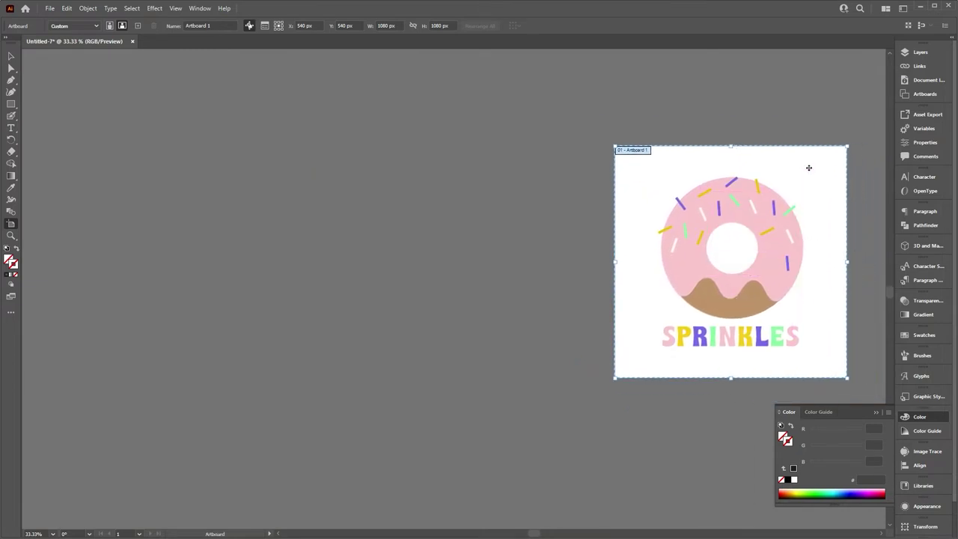
{"action": "left_click_drag", "start_coordinate": [813, 169], "coordinate": [571, 180]}
{"action": "key", "text": "Escape"}
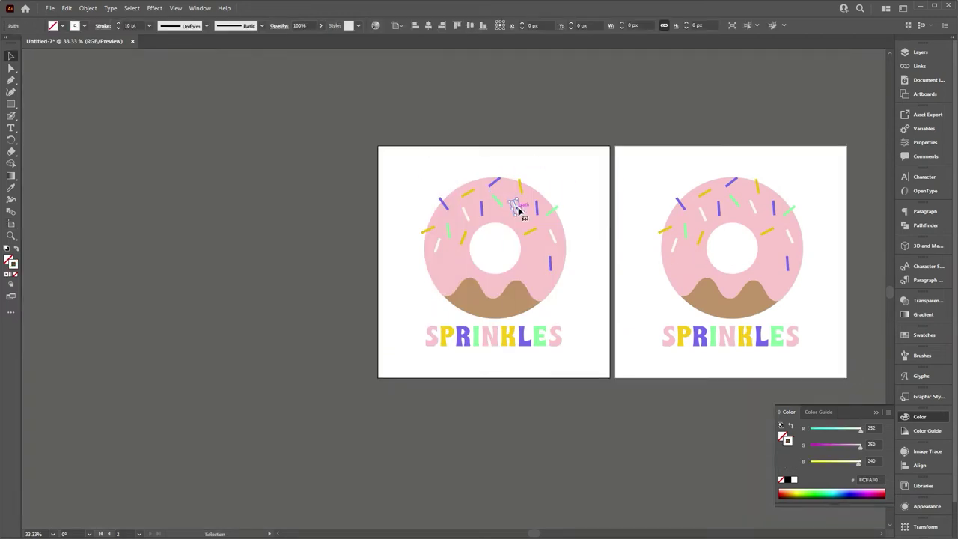
{"action": "left_click", "coordinate": [518, 211]}
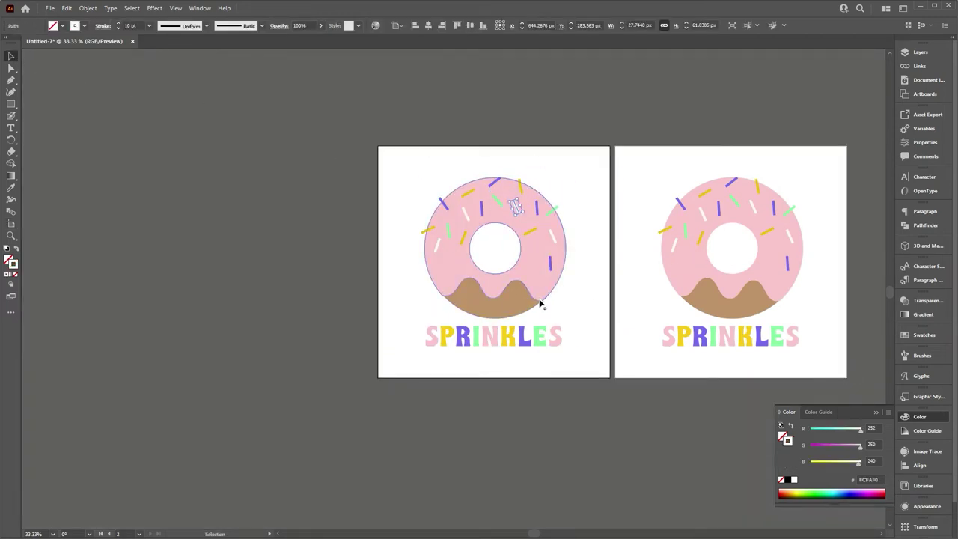
{"action": "left_click_drag", "start_coordinate": [580, 355], "coordinate": [424, 168]}
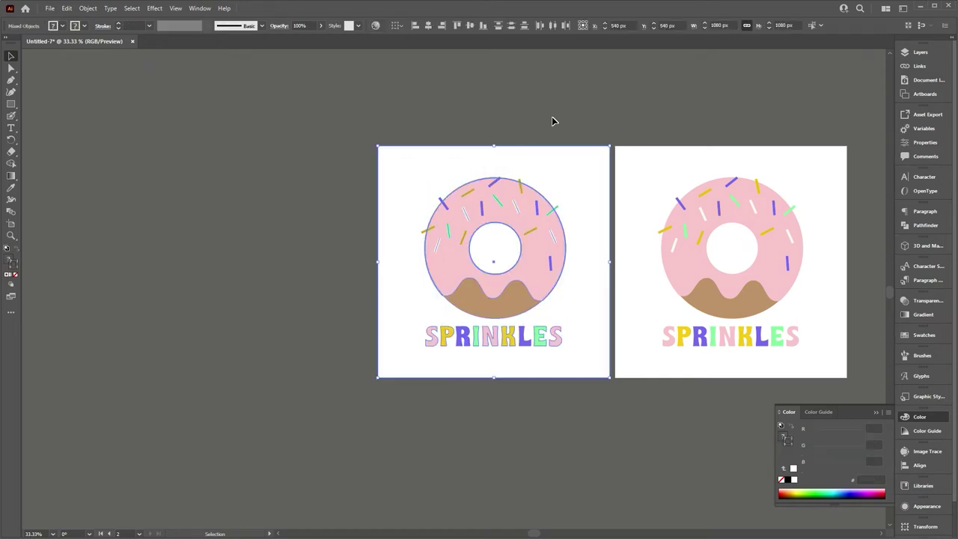
{"action": "key", "text": "Delete"}
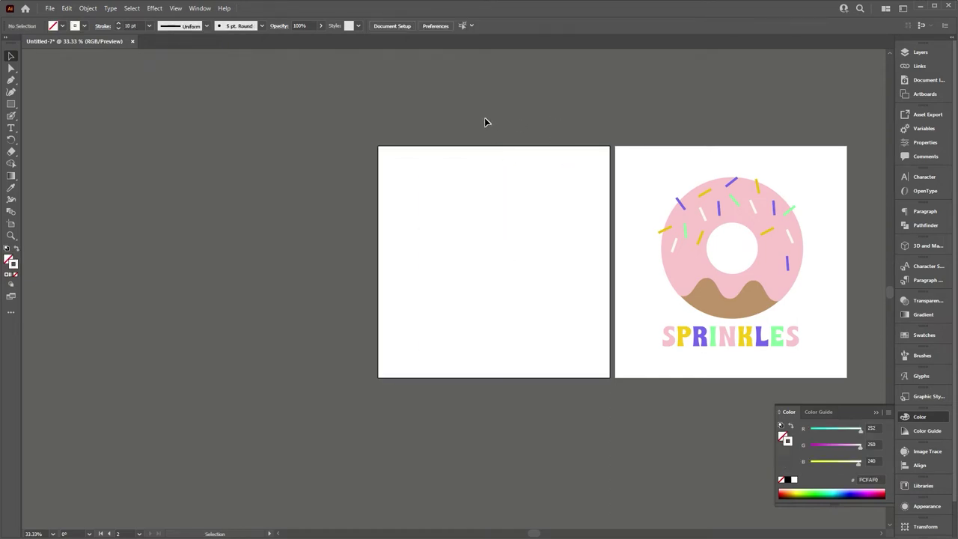
{"action": "left_click_drag", "start_coordinate": [484, 122], "coordinate": [552, 220]}
{"action": "left_click_drag", "start_coordinate": [538, 134], "coordinate": [566, 210]}
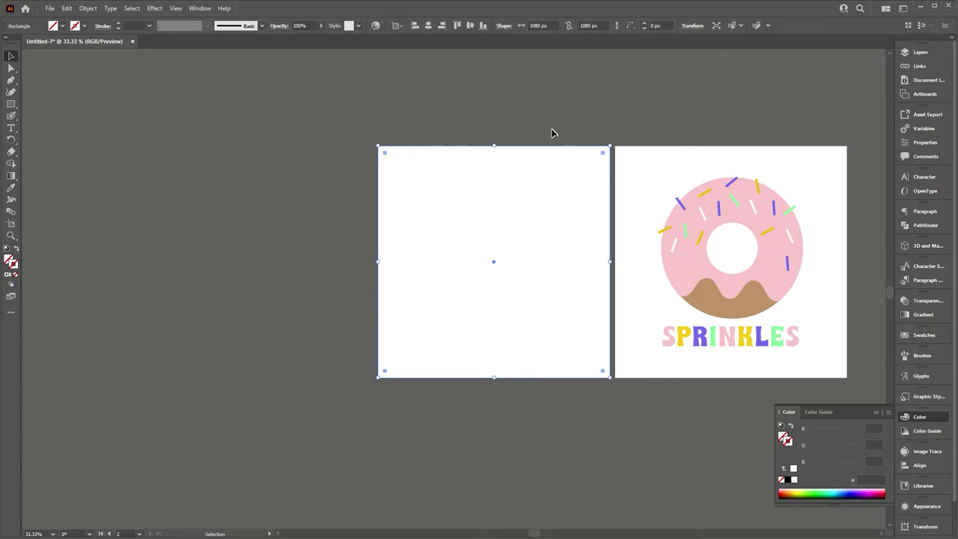
{"action": "key", "text": "Delete"}
Duplicate the empty artboard further left until there are five artboards in a row.
{"action": "key", "text": "shift+o"}
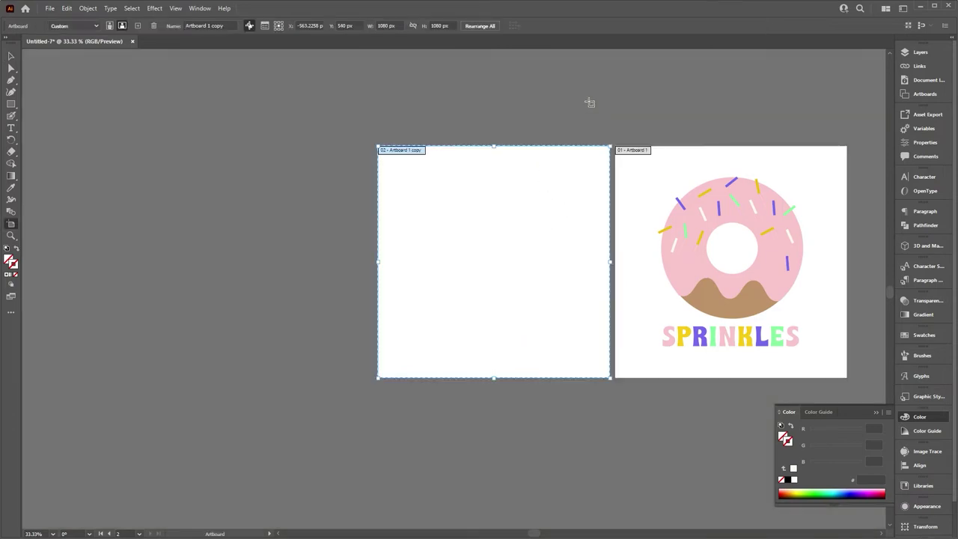
{"action": "left_click_drag", "start_coordinate": [526, 89], "coordinate": [674, 112]}
{"action": "left_click_drag", "start_coordinate": [723, 187], "coordinate": [264, 177]}
{"action": "left_click_drag", "start_coordinate": [277, 120], "coordinate": [544, 182]}
{"action": "left_click_drag", "start_coordinate": [505, 235], "coordinate": [278, 237]}
Leave artboard editing and zoom in on the SPRINKLES donut artboard.
{"action": "key", "text": "Escape"}
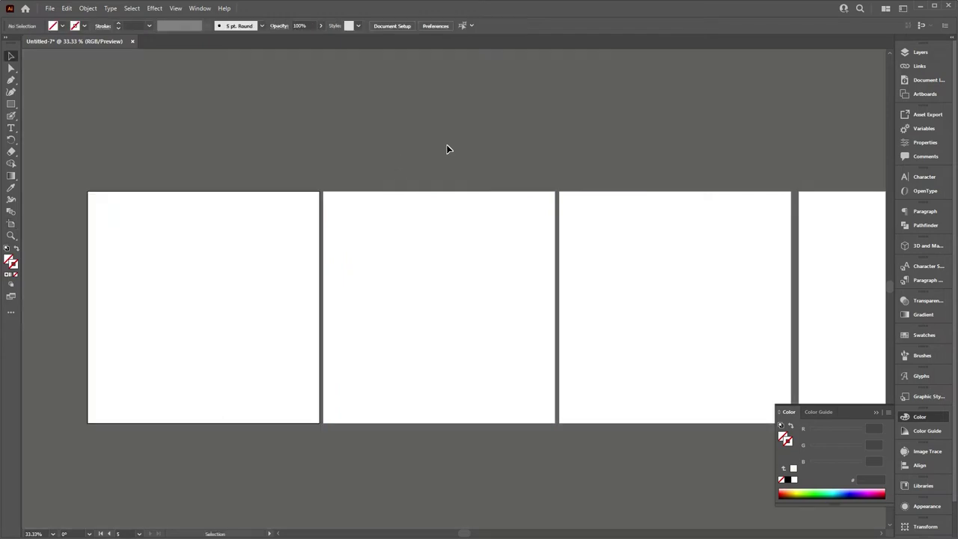
{"action": "left_click_drag", "start_coordinate": [449, 147], "coordinate": [195, 109]}
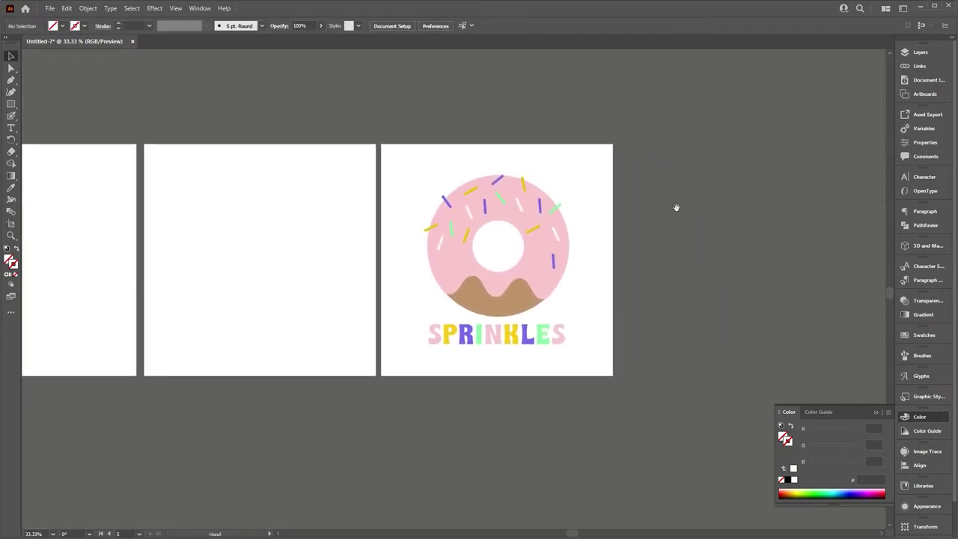
{"action": "left_click_drag", "start_coordinate": [663, 211], "coordinate": [656, 203]}
{"action": "key", "text": "ctrl+equal"}
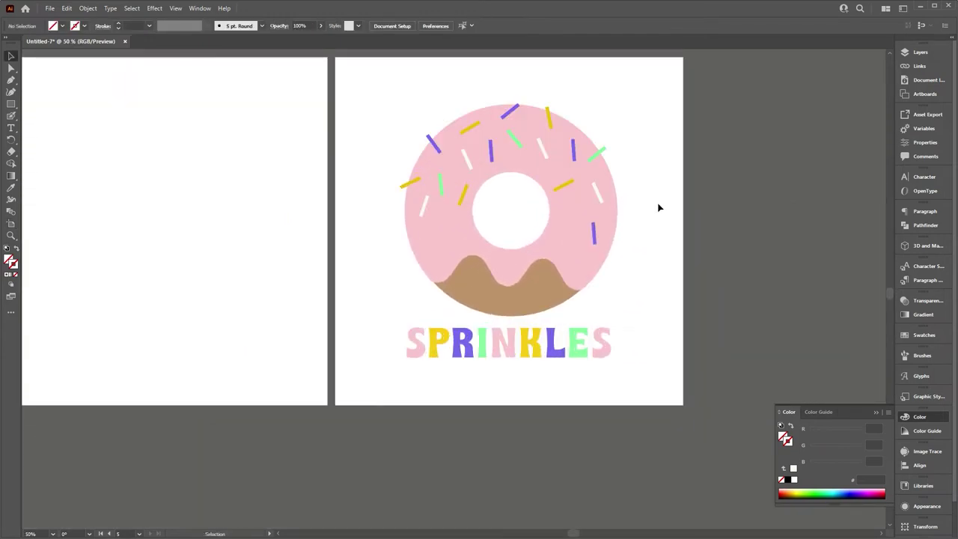
{"action": "left_click_drag", "start_coordinate": [780, 267], "coordinate": [773, 330]}
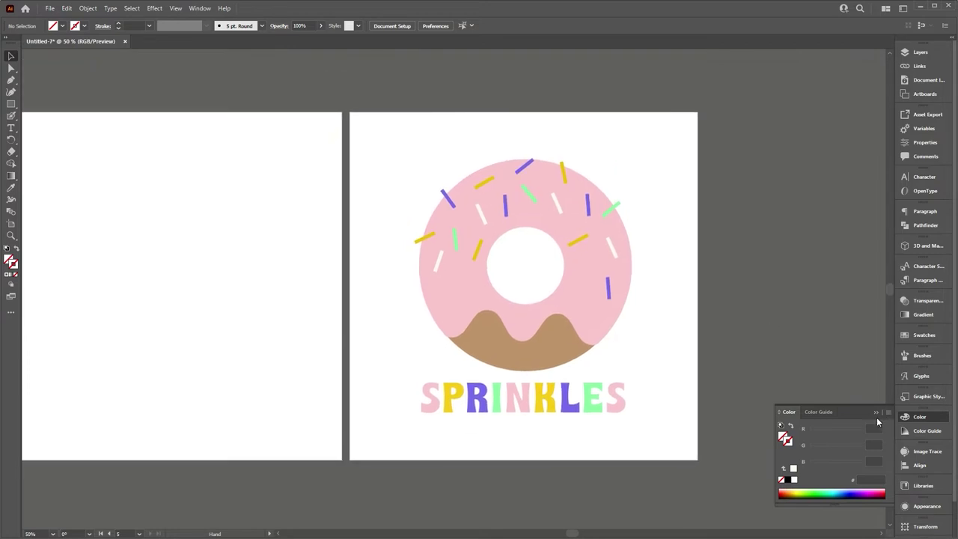
Select the whole donut and SPRINKLES artwork and copy it.
{"action": "left_click", "coordinate": [790, 384]}
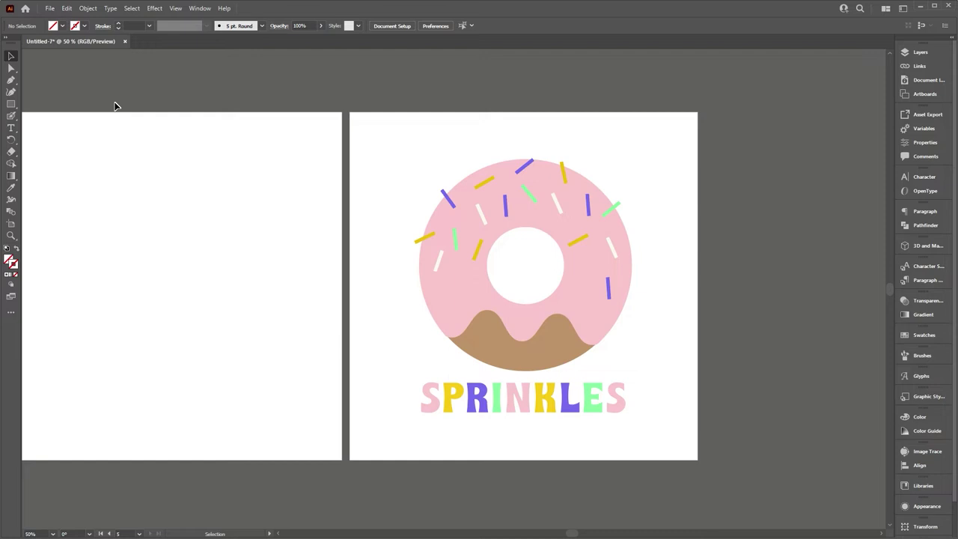
{"action": "key", "text": "ctrl+minus"}
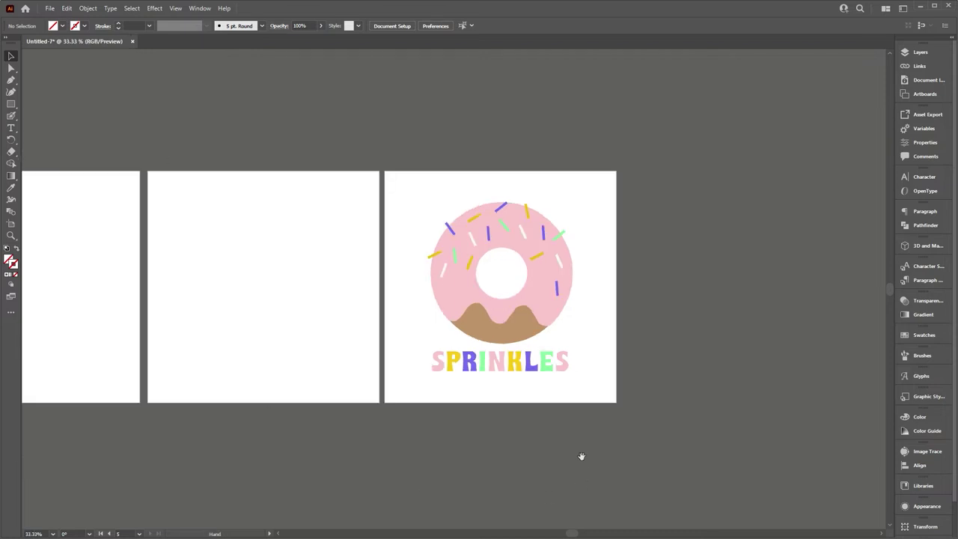
{"action": "left_click_drag", "start_coordinate": [582, 354], "coordinate": [707, 361]}
{"action": "left_click", "coordinate": [699, 374]}
{"action": "key", "text": "ctrl+shift+a"}
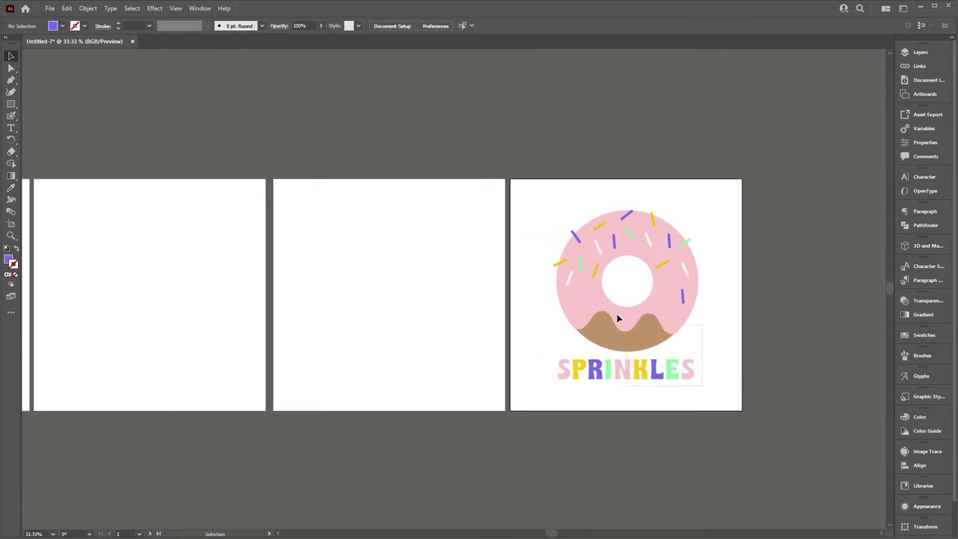
{"action": "left_click", "coordinate": [545, 208]}
{"action": "left_click", "coordinate": [795, 286]}
{"action": "left_click", "coordinate": [530, 194]}
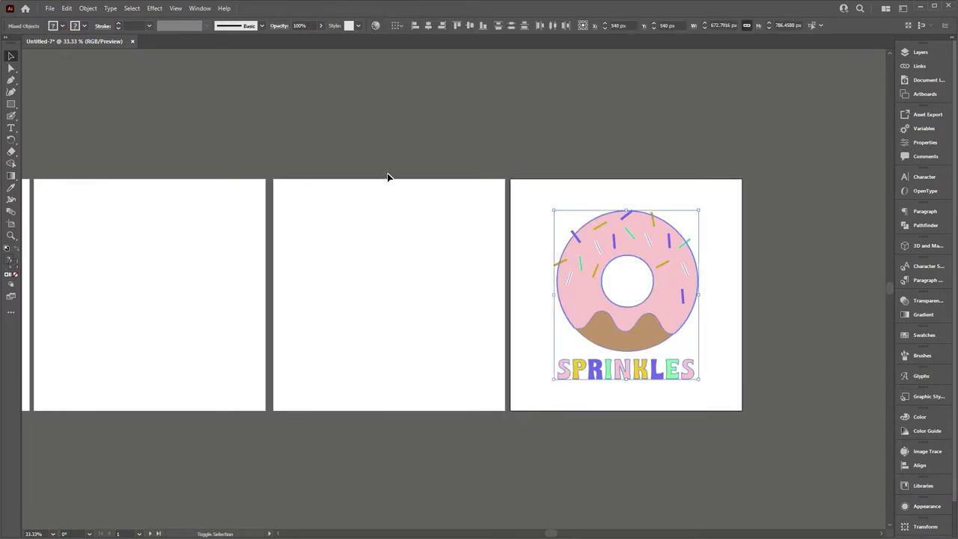
{"action": "key", "text": "a"}
{"action": "key", "text": "v"}
{"action": "key", "text": "a"}
{"action": "key", "text": "v"}
Paste the artwork in place on the neighbouring empty artboard with Shift+Ctrl+V.
{"action": "left_click", "coordinate": [449, 310]}
{"action": "left_click_drag", "start_coordinate": [451, 291], "coordinate": [586, 263]}
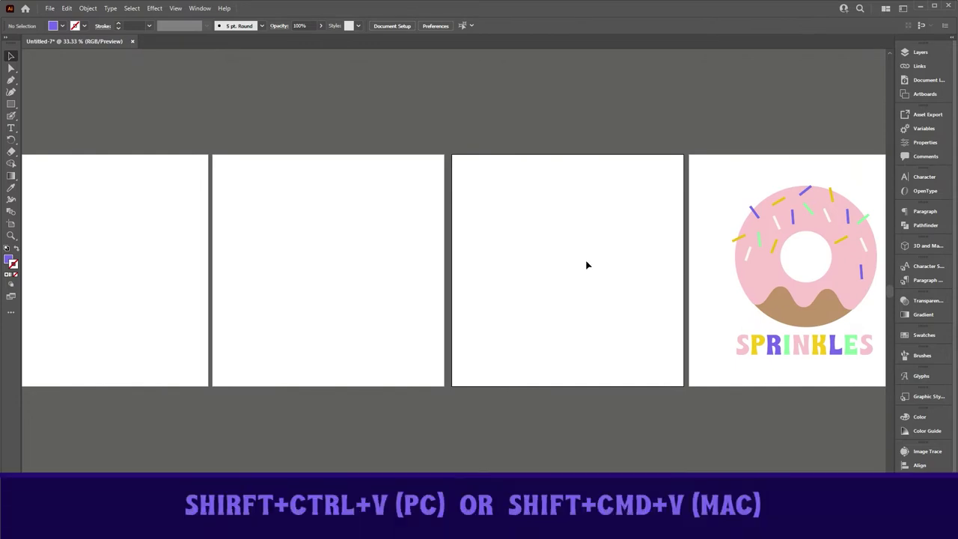
{"action": "key", "text": "ctrl+shift+v"}
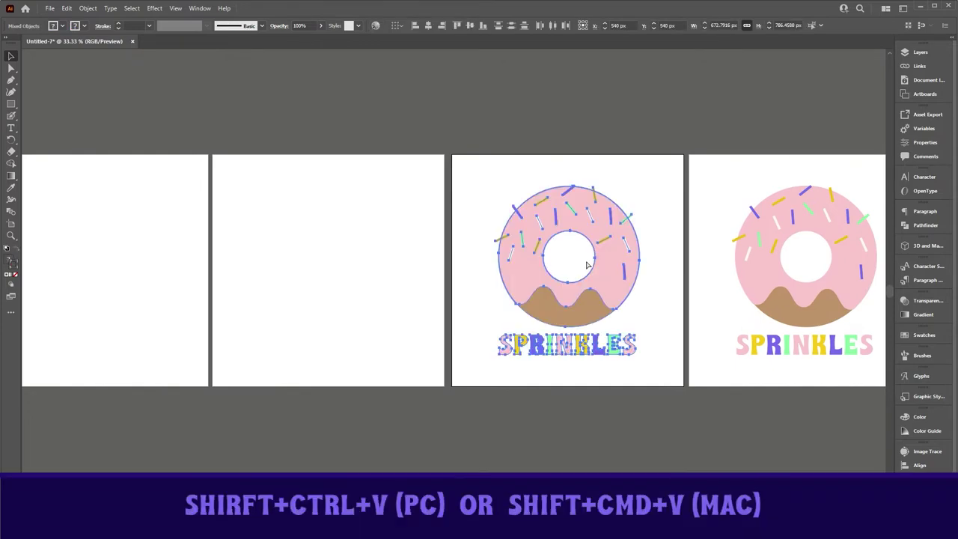
{"action": "left_click", "coordinate": [652, 184]}
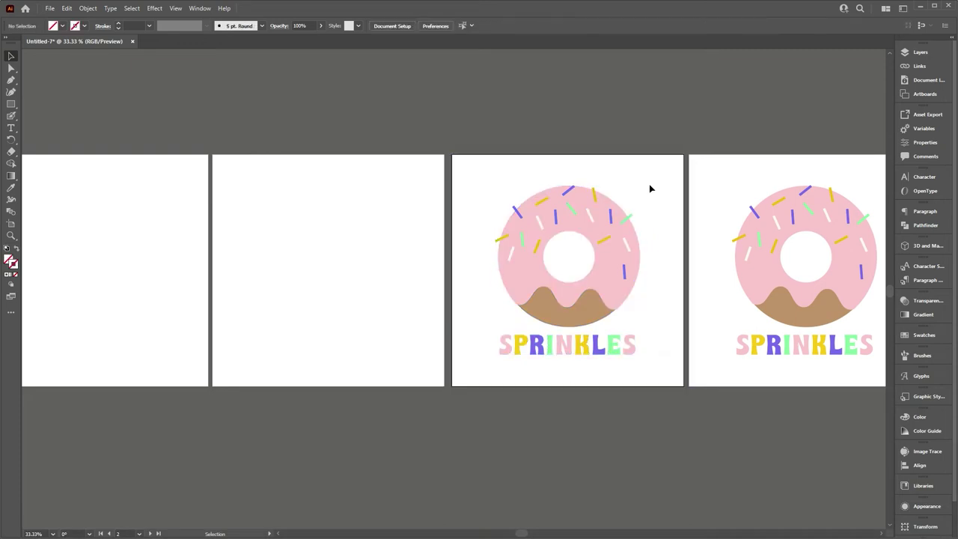
Delete the white sprinkles from the copied donut.
{"action": "scroll", "coordinate": [650, 189], "scroll_direction": "right", "scroll_amount": 2}
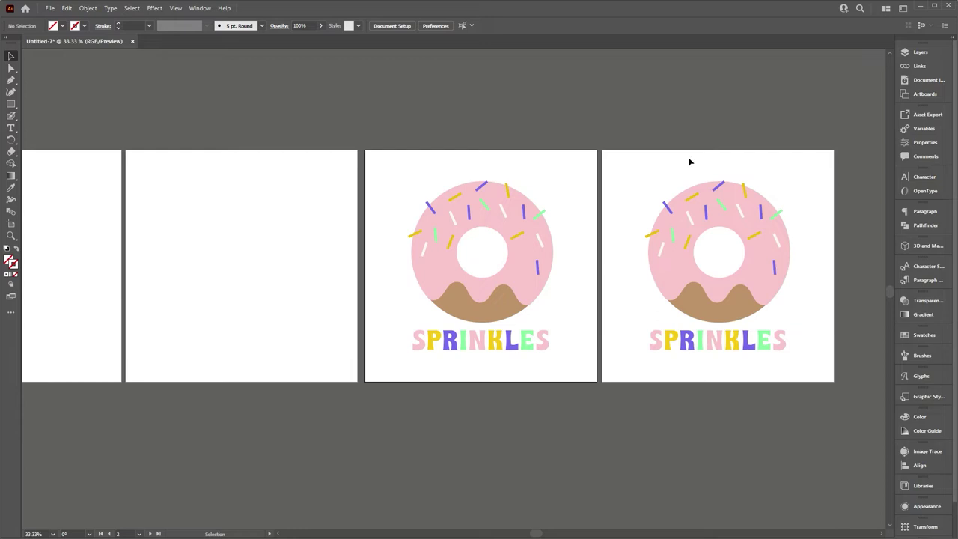
{"action": "scroll", "coordinate": [554, 302], "scroll_direction": "up", "scroll_amount": 1}
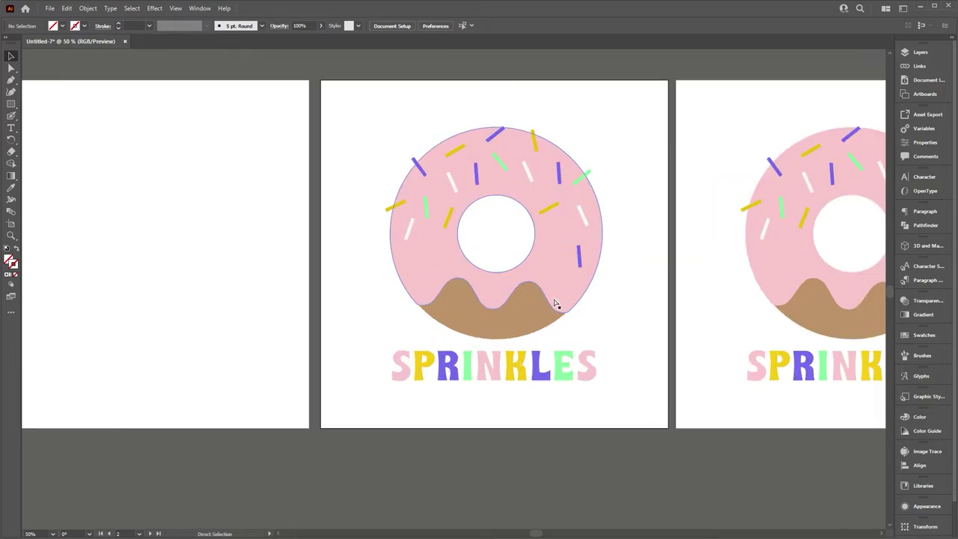
{"action": "left_click_drag", "start_coordinate": [648, 353], "coordinate": [432, 376]}
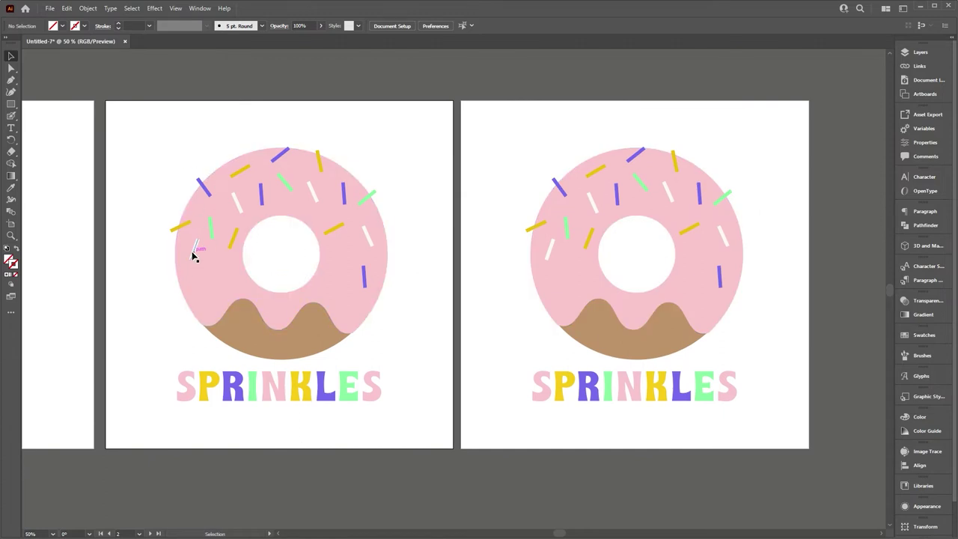
{"action": "key", "text": "a"}
{"action": "left_click", "coordinate": [193, 252]}
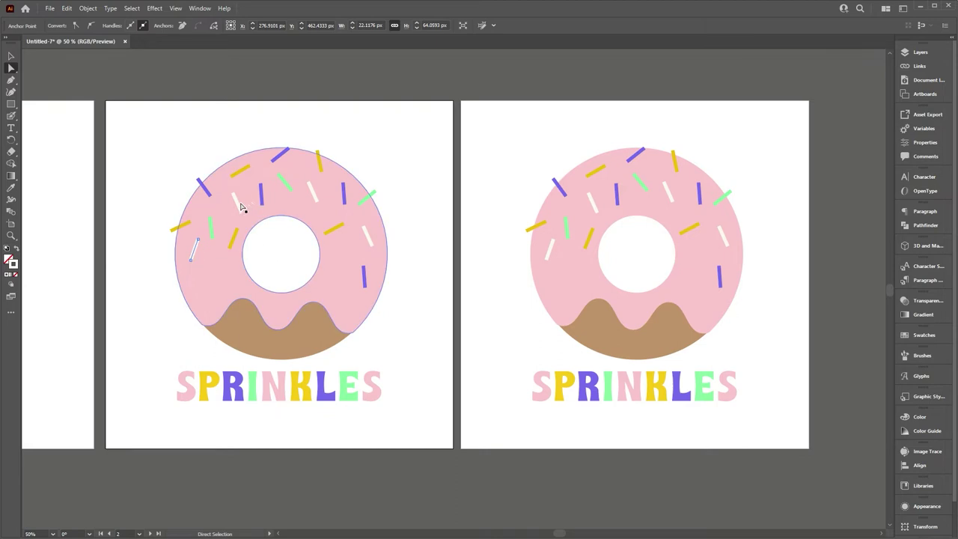
{"action": "key", "text": "Delete"}
{"action": "key", "text": "Delete"}
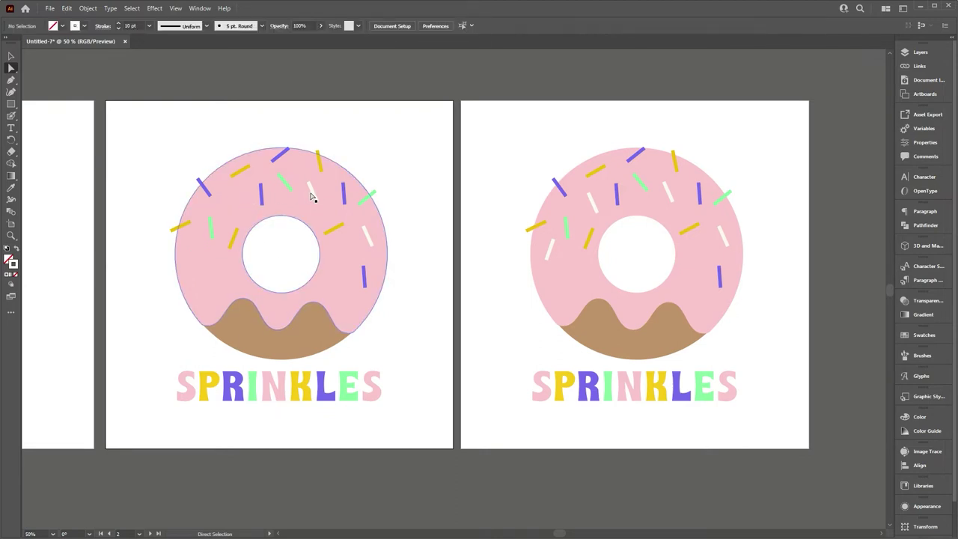
{"action": "left_click", "coordinate": [311, 191]}
{"action": "left_click", "coordinate": [367, 235], "text": "shift"}
{"action": "key", "text": "Delete"}
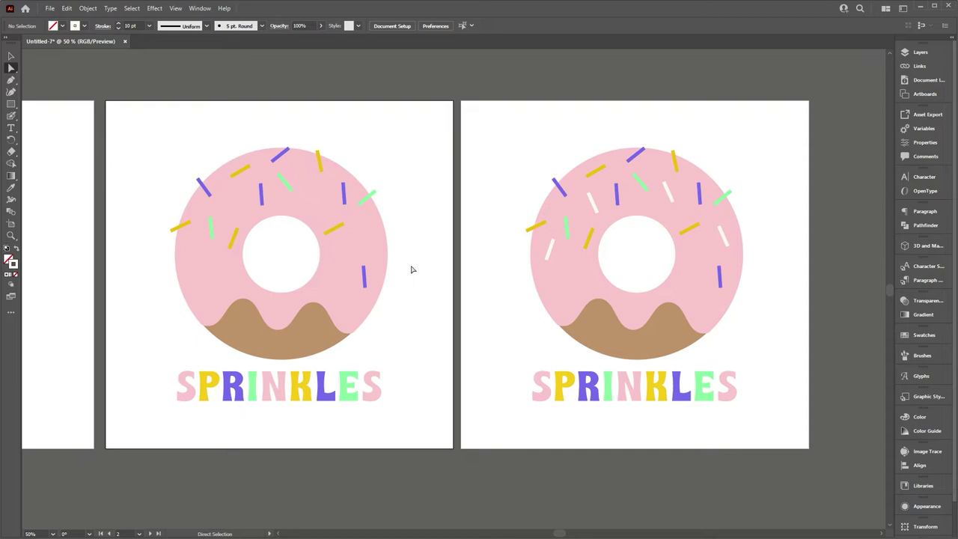
Recolour S, P, R and I with the next letter's colour: yellow, purple, green, pink.
{"action": "left_click", "coordinate": [182, 389]}
{"action": "key", "text": "i"}
{"action": "left_click", "coordinate": [208, 395]}
{"action": "left_click", "coordinate": [214, 397], "text": "ctrl"}
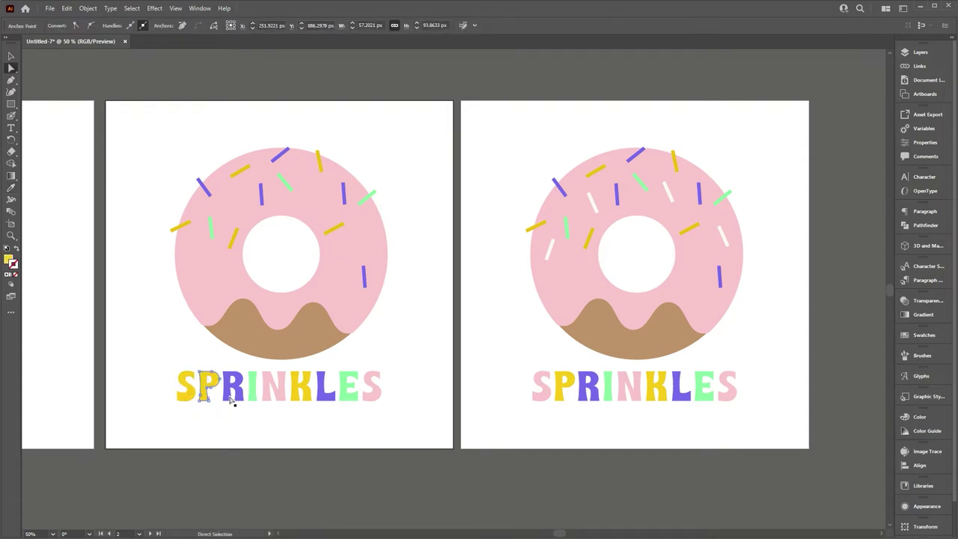
{"action": "left_click", "coordinate": [241, 395]}
{"action": "key", "text": "a"}
{"action": "key", "text": "i"}
{"action": "left_click", "coordinate": [255, 393]}
{"action": "left_click", "coordinate": [254, 396], "text": "ctrl"}
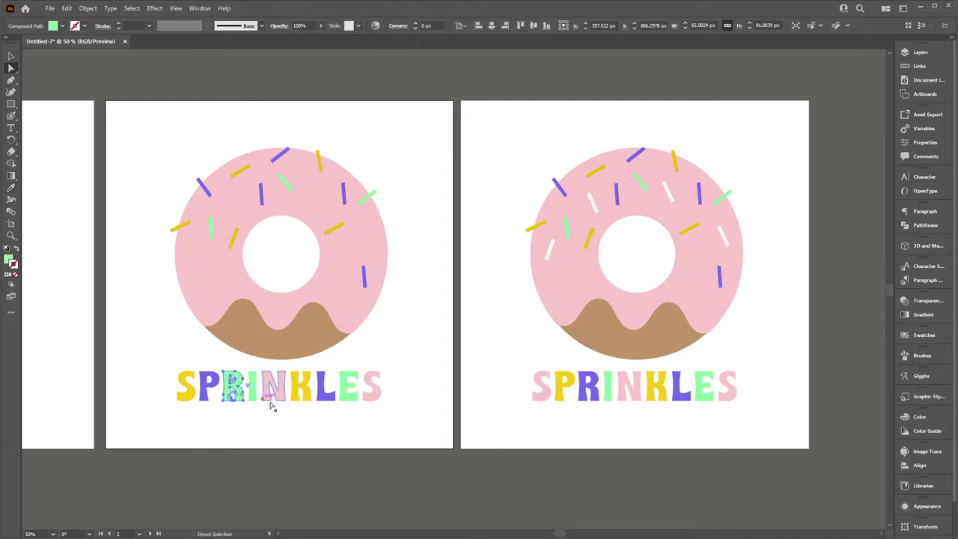
{"action": "key", "text": "a"}
{"action": "key", "text": "i"}
{"action": "left_click", "coordinate": [273, 386]}
Recolour N, K, L, E and the last S with the following letters' colours, ending on yellow.
{"action": "left_click", "coordinate": [323, 391], "text": "ctrl"}
{"action": "left_click", "coordinate": [348, 387]}
{"action": "left_click", "coordinate": [347, 390], "text": "ctrl"}
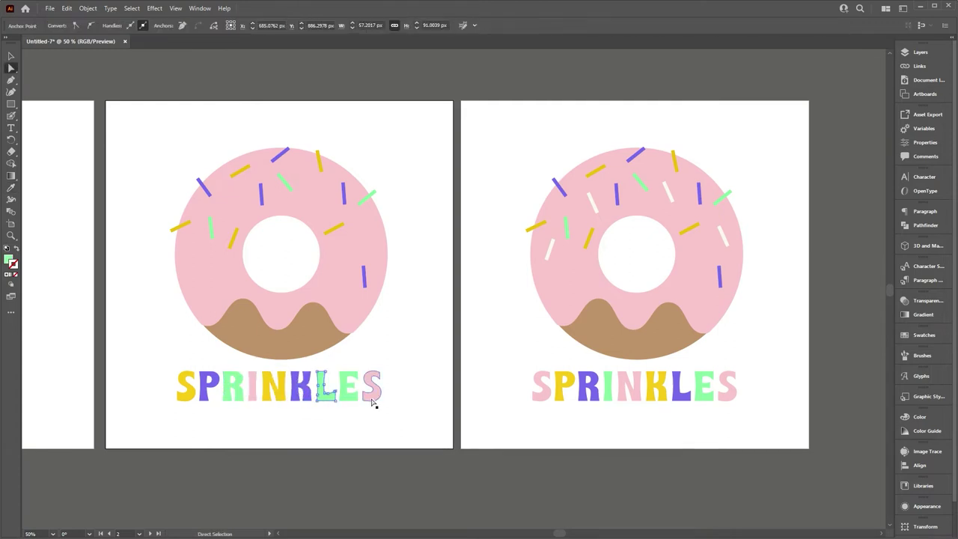
{"action": "left_click", "coordinate": [273, 387]}
{"action": "left_click", "coordinate": [372, 390], "text": "ctrl"}
{"action": "left_click", "coordinate": [185, 386]}
{"action": "left_click_drag", "start_coordinate": [350, 488], "coordinate": [340, 490]}
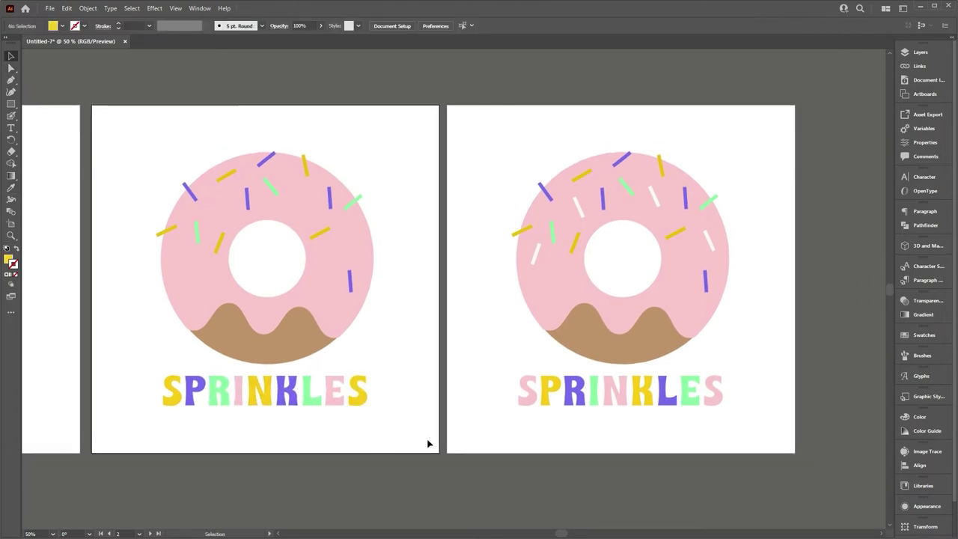
{"action": "left_click_drag", "start_coordinate": [513, 442], "coordinate": [496, 425]}
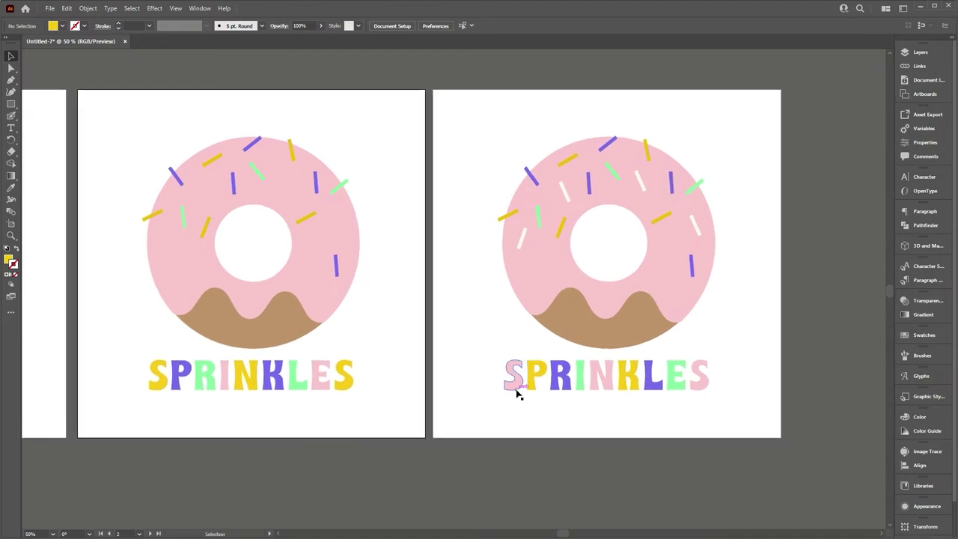
Nudge the first S, R, N and last S up or down on the right artboard's SPRINKLES.
{"action": "left_click", "coordinate": [517, 394]}
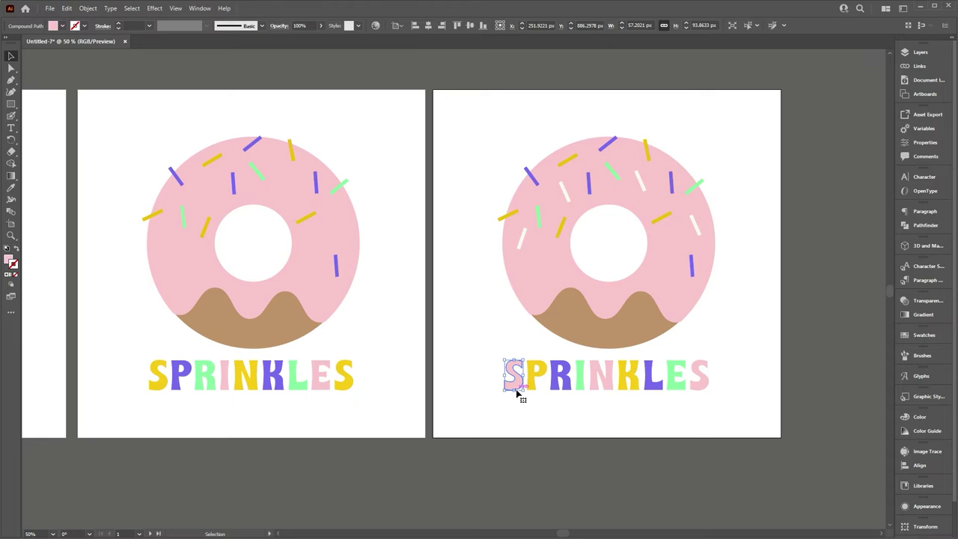
{"action": "key", "text": "shift+Up"}
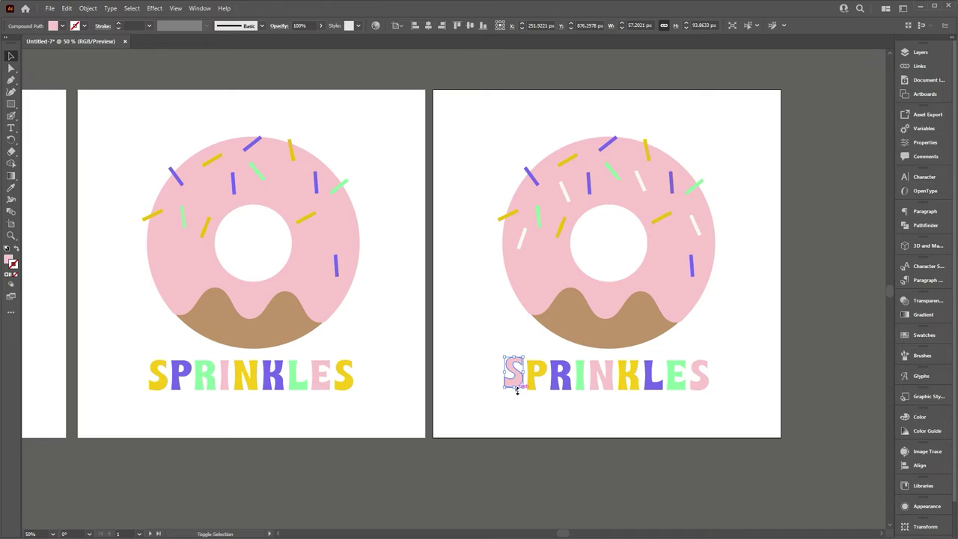
{"action": "left_click", "coordinate": [555, 383]}
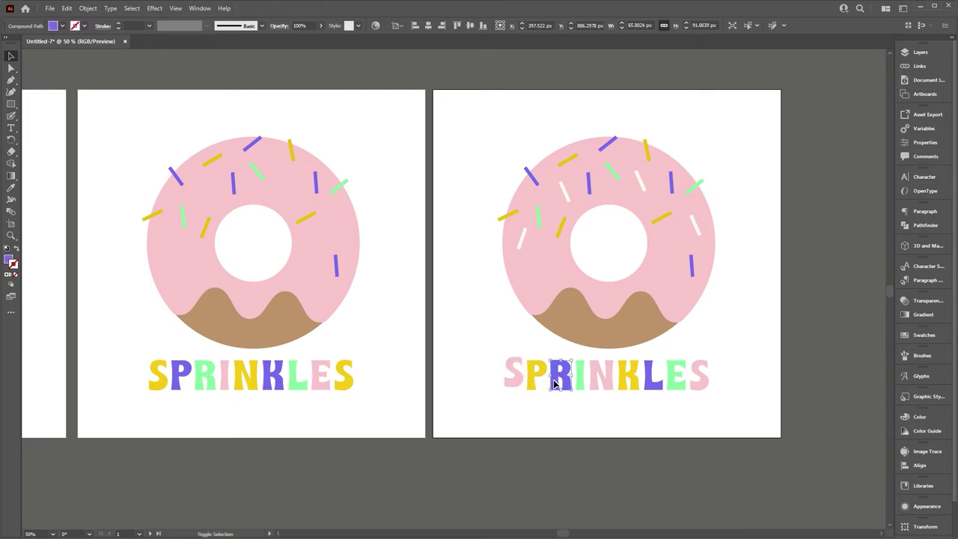
{"action": "left_click_drag", "start_coordinate": [555, 383], "coordinate": [554, 378]}
{"action": "left_click_drag", "start_coordinate": [598, 379], "coordinate": [599, 390]}
{"action": "left_click_drag", "start_coordinate": [698, 371], "coordinate": [701, 377]}
{"action": "left_click_drag", "start_coordinate": [748, 416], "coordinate": [479, 367]}
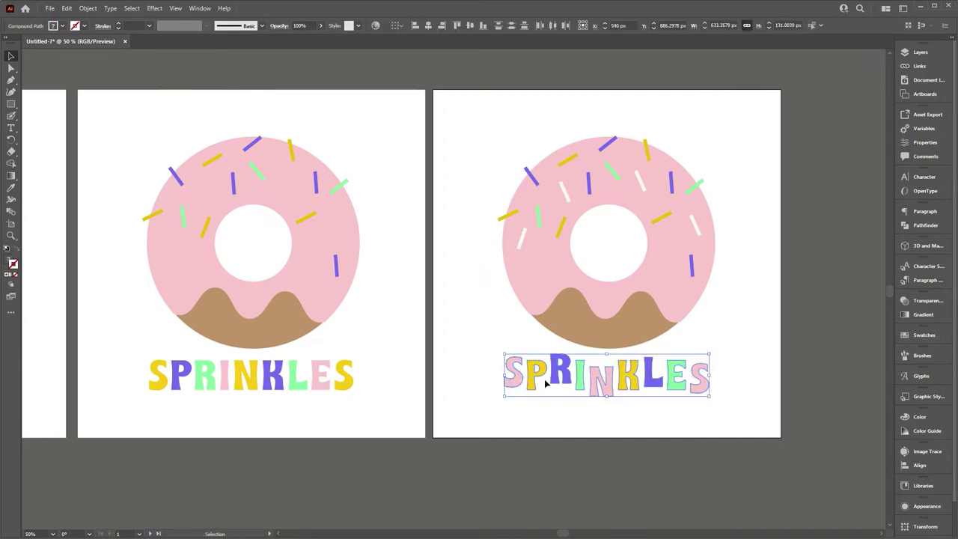
Cut the SPRINKLES word on the left artboard and paste it back in front with Ctrl+F.
{"action": "left_click_drag", "start_coordinate": [366, 409], "coordinate": [475, 422]}
{"action": "left_click_drag", "start_coordinate": [252, 386], "coordinate": [419, 398]}
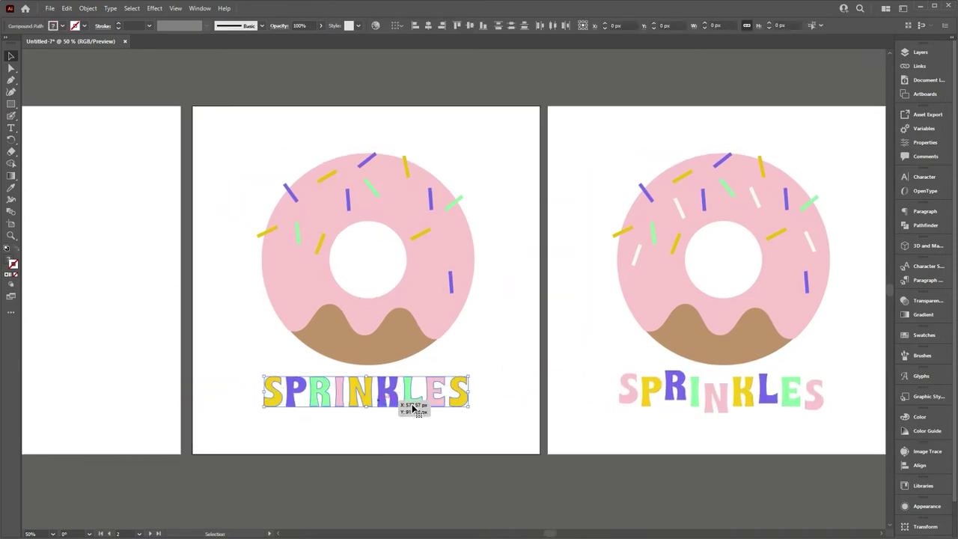
{"action": "key", "text": "ctrl+x"}
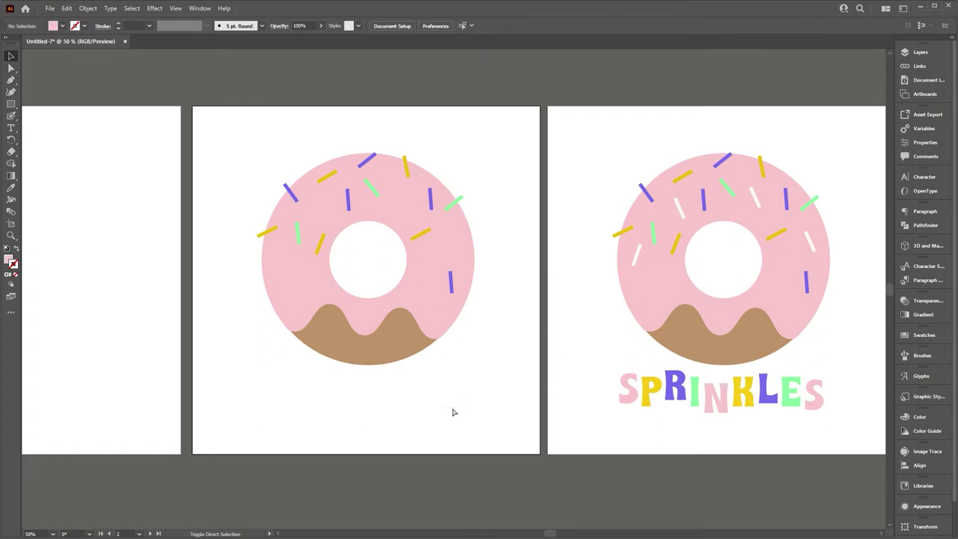
{"action": "key", "text": "ctrl+f"}
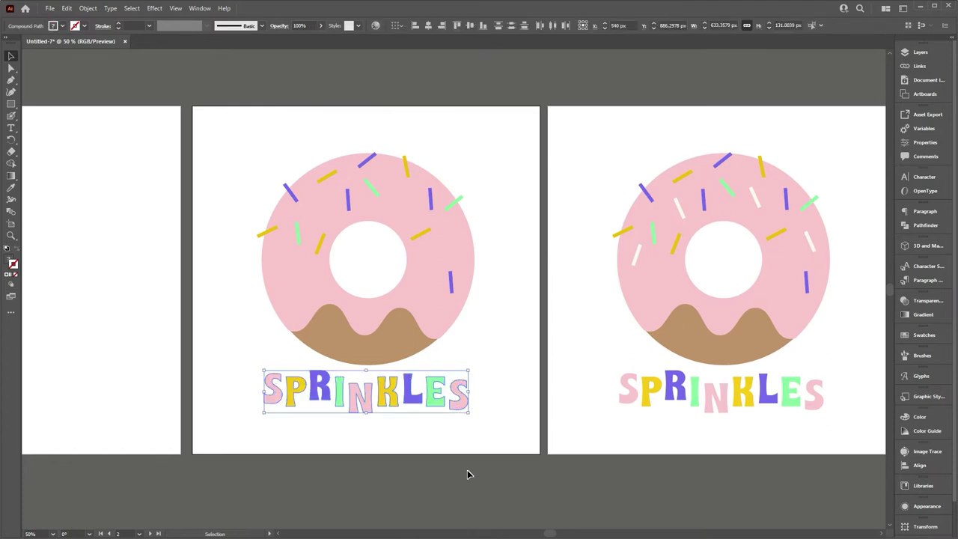
{"action": "left_click", "coordinate": [467, 474]}
Recolour the left artboard's S, P, R and following letters with sampled colours, ending with a yellow last S.
{"action": "key", "text": "a"}
{"action": "left_click", "coordinate": [265, 403]}
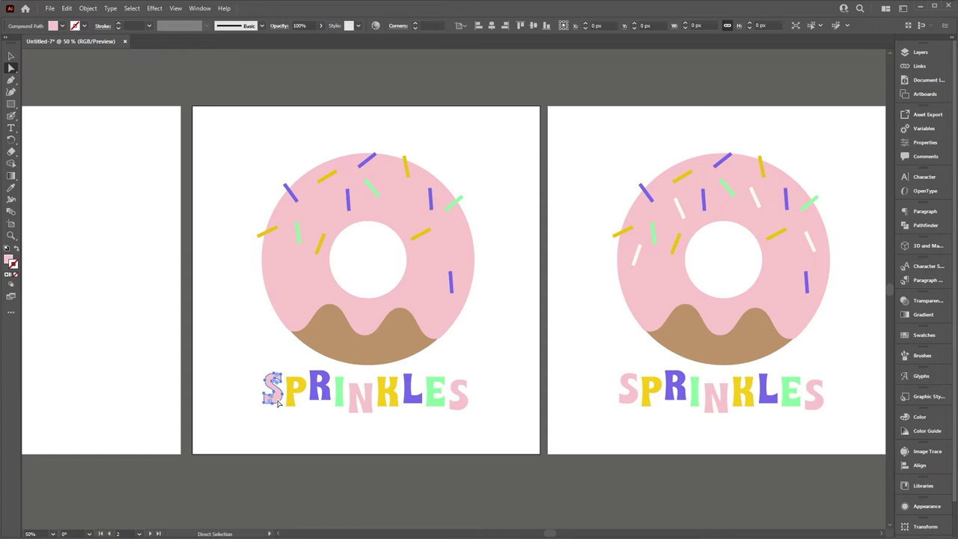
{"action": "key", "text": "i"}
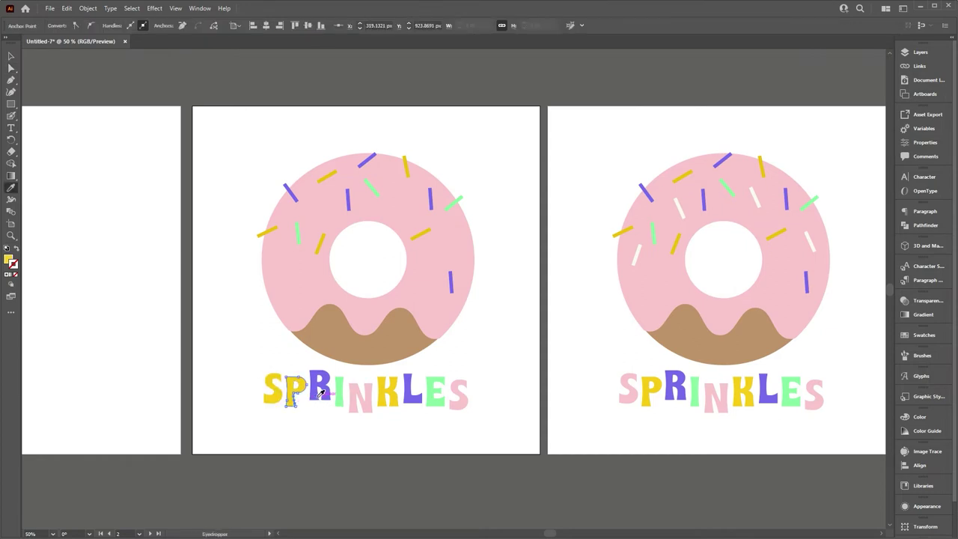
{"action": "key", "text": "a"}
{"action": "left_click", "coordinate": [297, 395]}
{"action": "left_click", "coordinate": [318, 389]}
{"action": "left_click", "coordinate": [352, 391]}
{"action": "left_click", "coordinate": [455, 395]}
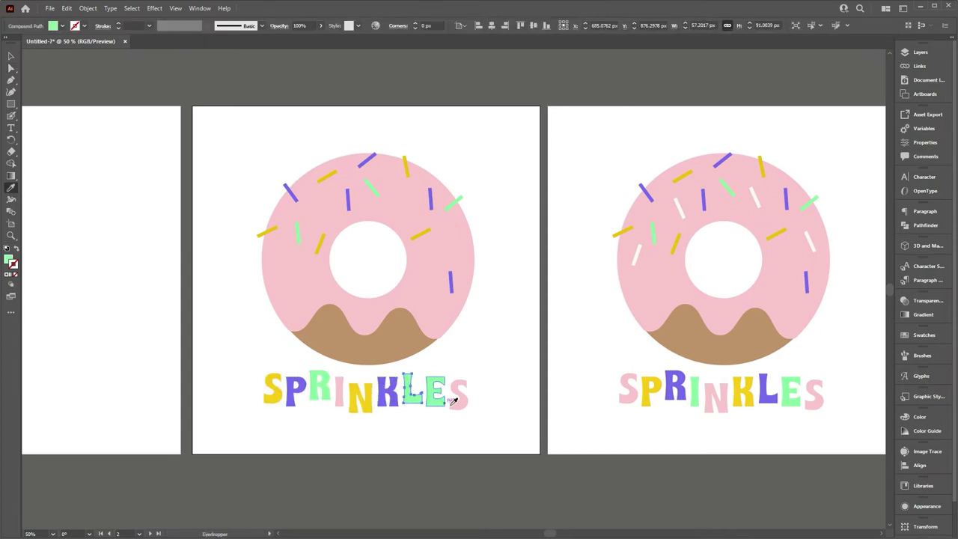
{"action": "key", "text": "v"}
{"action": "left_click", "coordinate": [388, 502]}
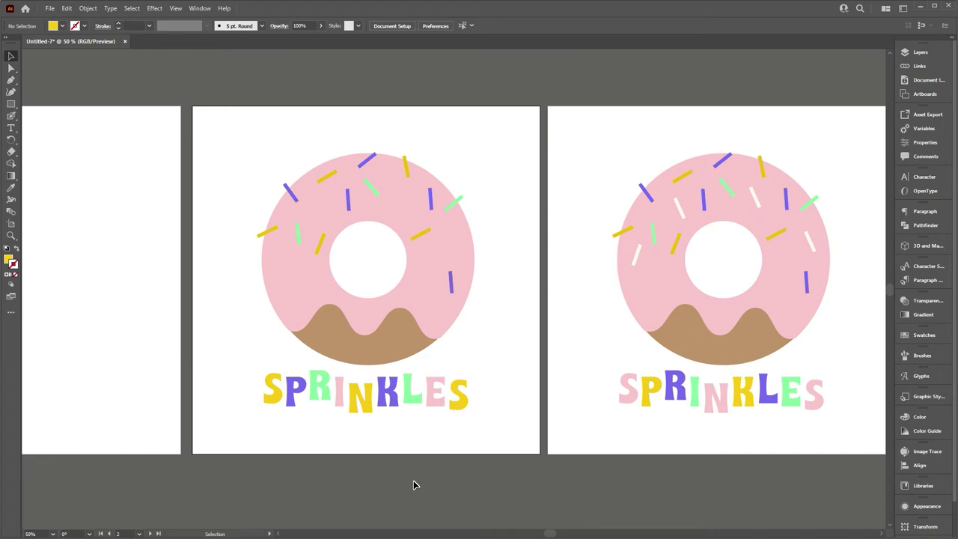
Stagger the left artboard's SPRINKLES letters by nudging them up and down.
{"action": "left_click", "coordinate": [274, 389]}
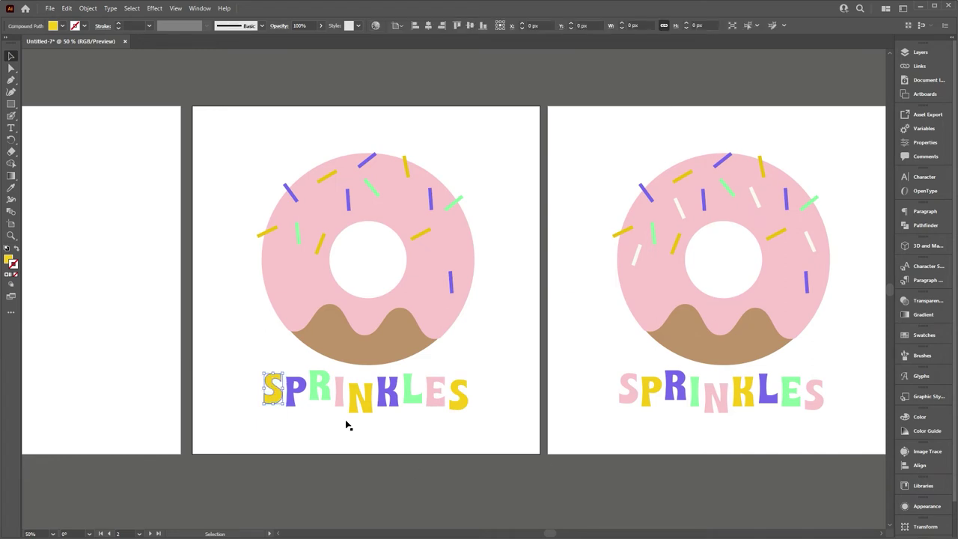
{"action": "left_click", "coordinate": [292, 386]}
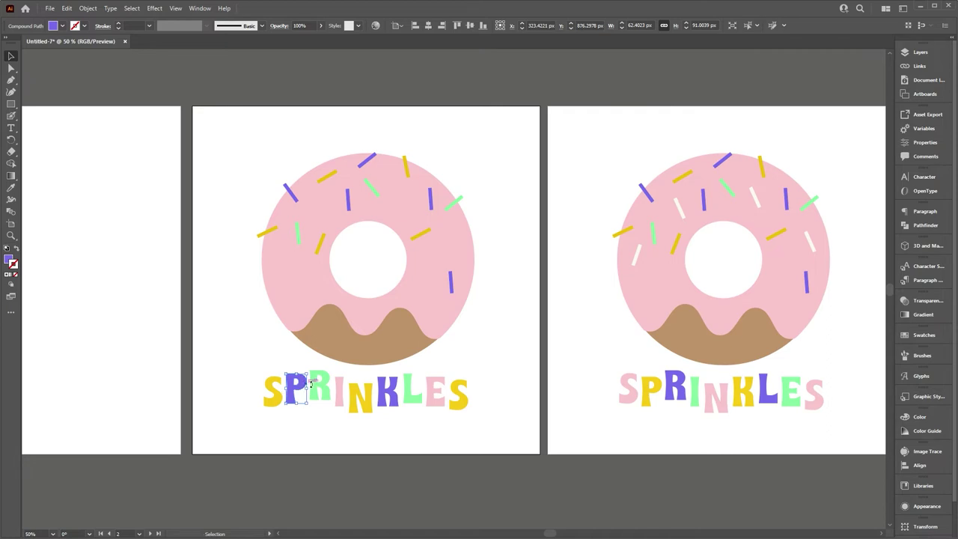
{"action": "left_click_drag", "start_coordinate": [317, 383], "coordinate": [317, 390]}
{"action": "left_click_drag", "start_coordinate": [339, 385], "coordinate": [335, 396]}
{"action": "left_click_drag", "start_coordinate": [361, 397], "coordinate": [387, 395]}
{"action": "left_click", "coordinate": [434, 389]}
{"action": "left_click", "coordinate": [456, 394]}
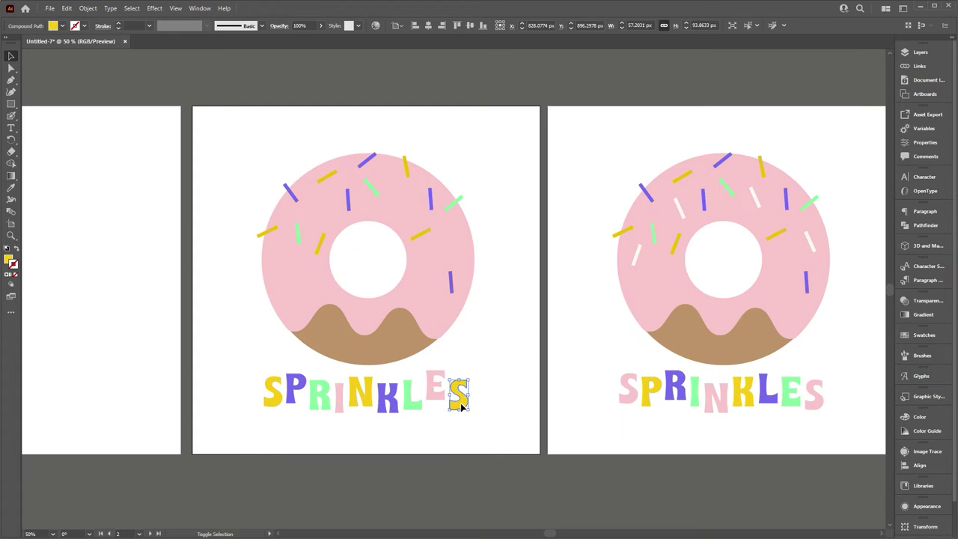
{"action": "left_click", "coordinate": [435, 391]}
{"action": "left_click", "coordinate": [432, 478]}
{"action": "left_click_drag", "start_coordinate": [432, 478], "coordinate": [399, 479]}
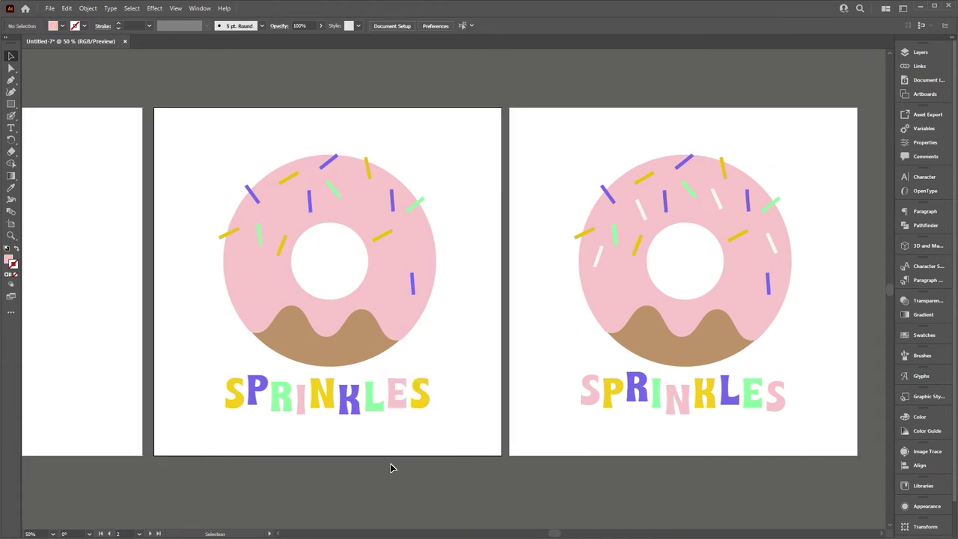
Copy the middle artboard's donut and SPRINKLES artwork and paste it in place on the empty artboard.
{"action": "left_click_drag", "start_coordinate": [367, 449], "coordinate": [451, 459]}
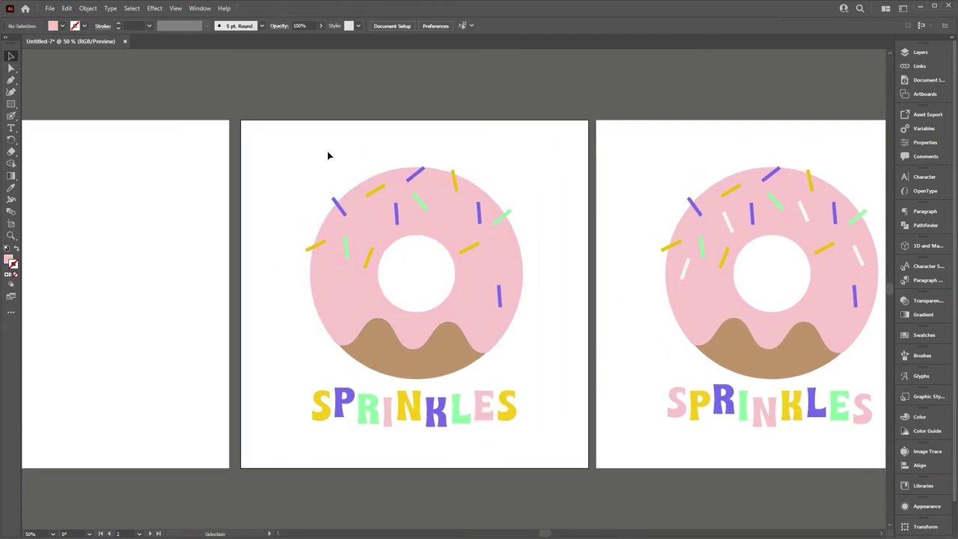
{"action": "left_click_drag", "start_coordinate": [554, 443], "coordinate": [285, 159]}
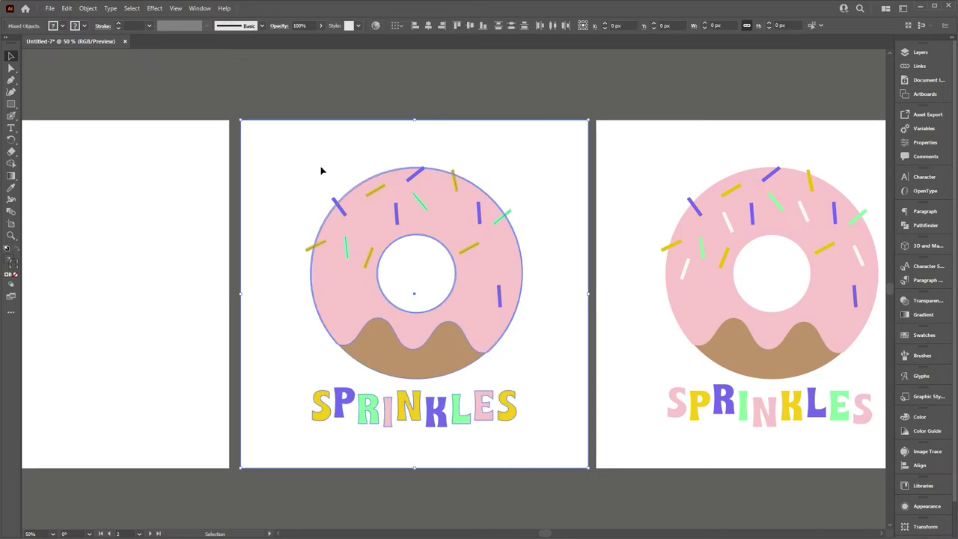
{"action": "left_click", "coordinate": [570, 130], "text": "shift"}
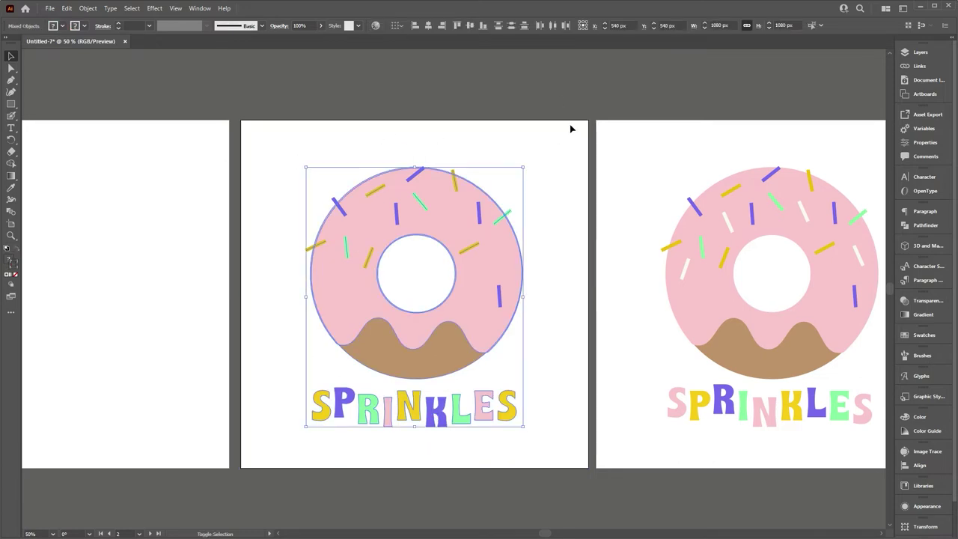
{"action": "key", "text": "ctrl+c"}
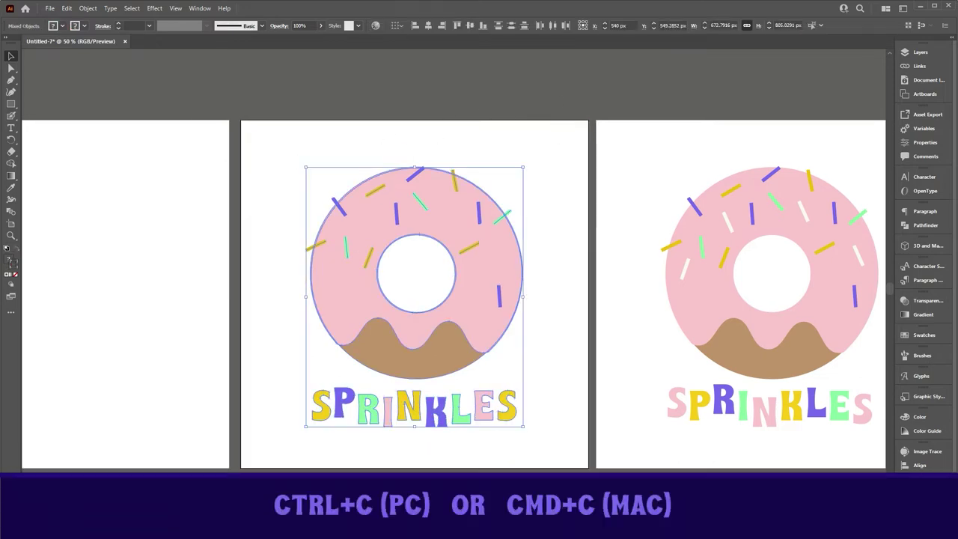
{"action": "left_click", "coordinate": [506, 485]}
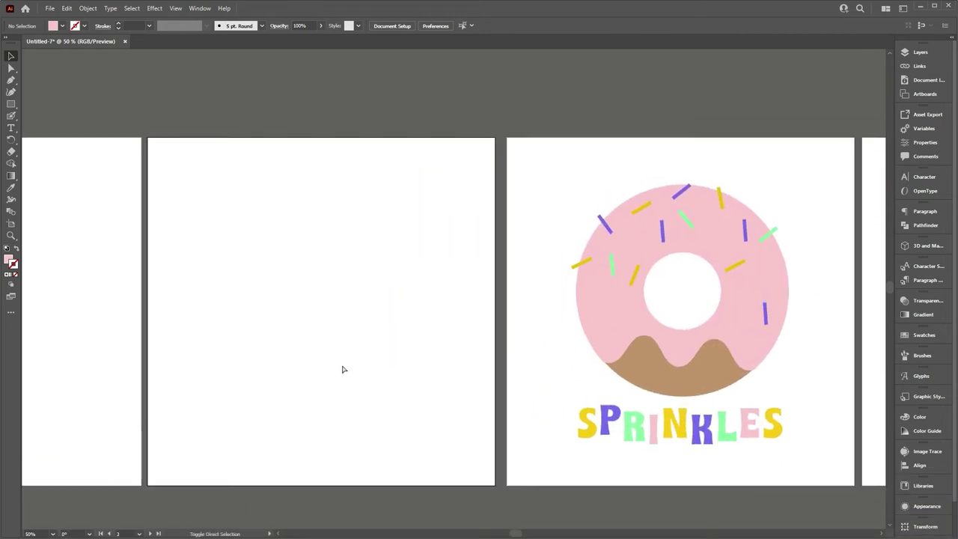
{"action": "key", "text": "ctrl+shift+v"}
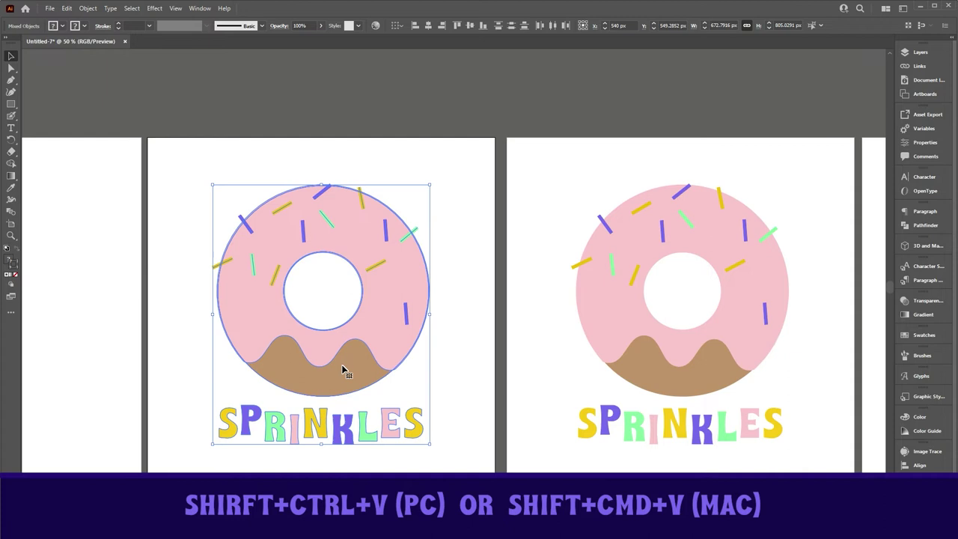
{"action": "left_click", "coordinate": [466, 300]}
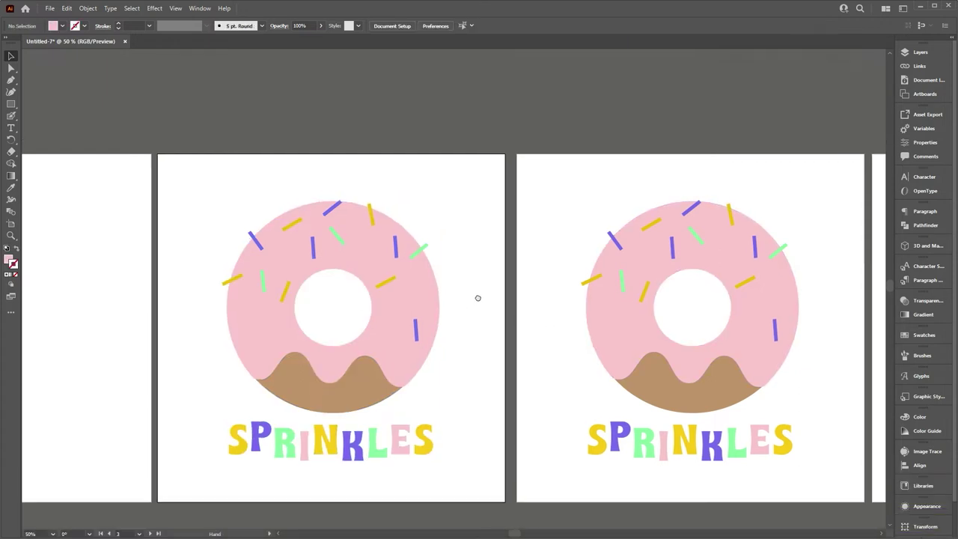
Delete the two yellow sprinkles from the pasted donut.
{"action": "key", "text": "a"}
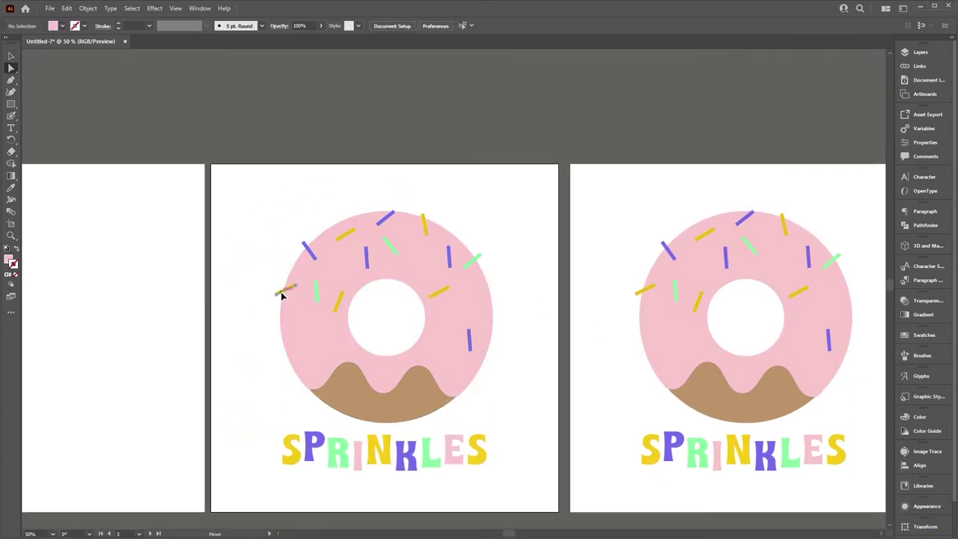
{"action": "left_click", "coordinate": [278, 291]}
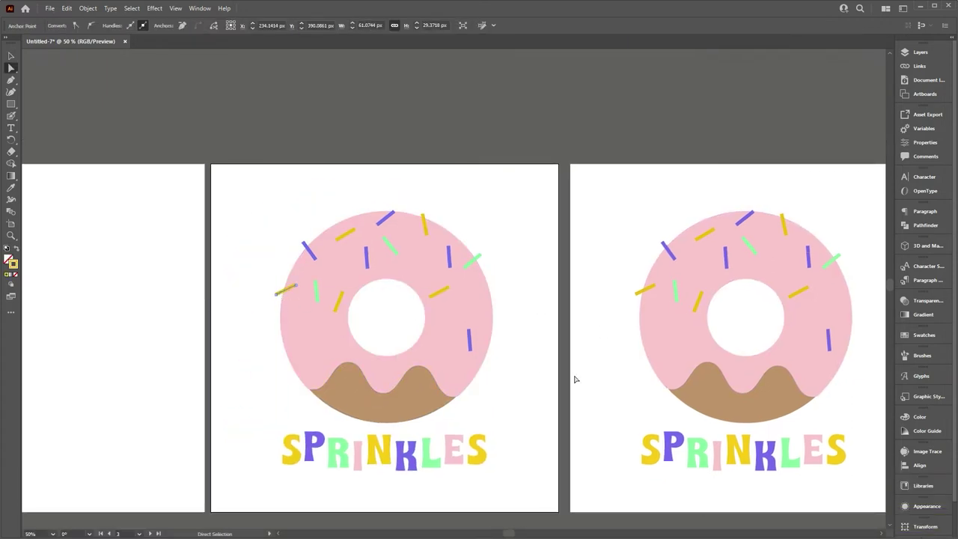
{"action": "left_click", "coordinate": [350, 239]}
{"action": "key", "text": "Delete"}
{"action": "key", "text": "v"}
Restagger the SPRINKLES letters by nudging them into new positions.
{"action": "scroll", "coordinate": [299, 496], "scroll_direction": "down", "scroll_amount": 2}
{"action": "scroll", "coordinate": [299, 496], "scroll_direction": "right", "scroll_amount": 2}
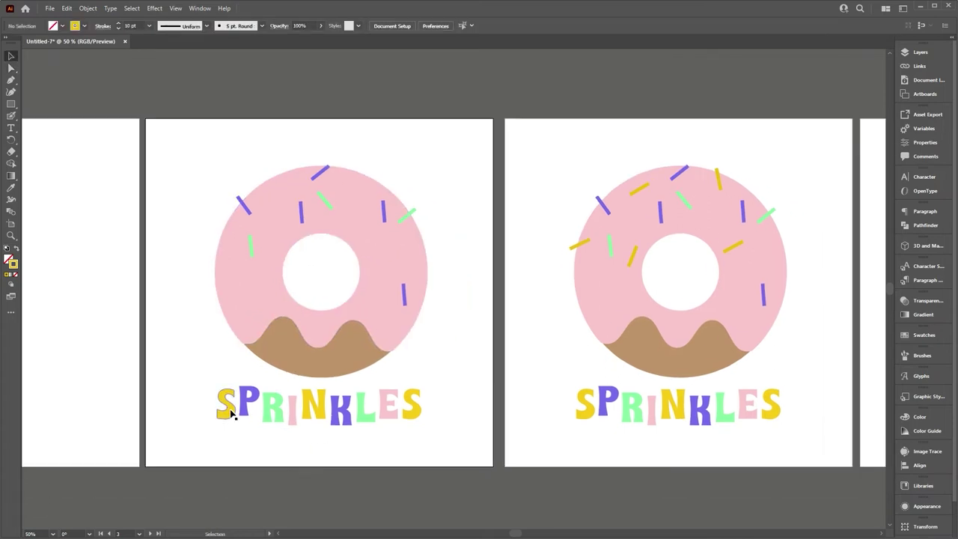
{"action": "left_click", "coordinate": [228, 408]}
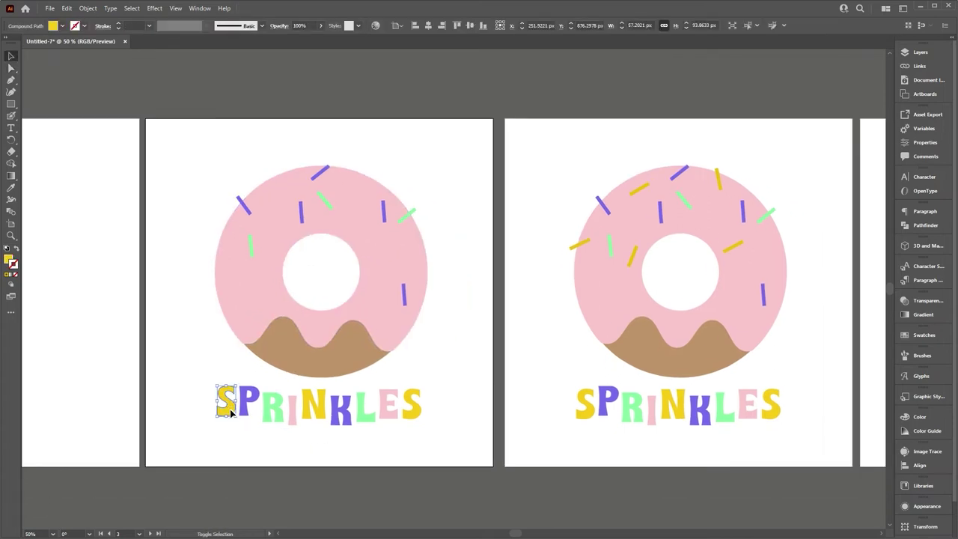
{"action": "left_click", "coordinate": [242, 380]}
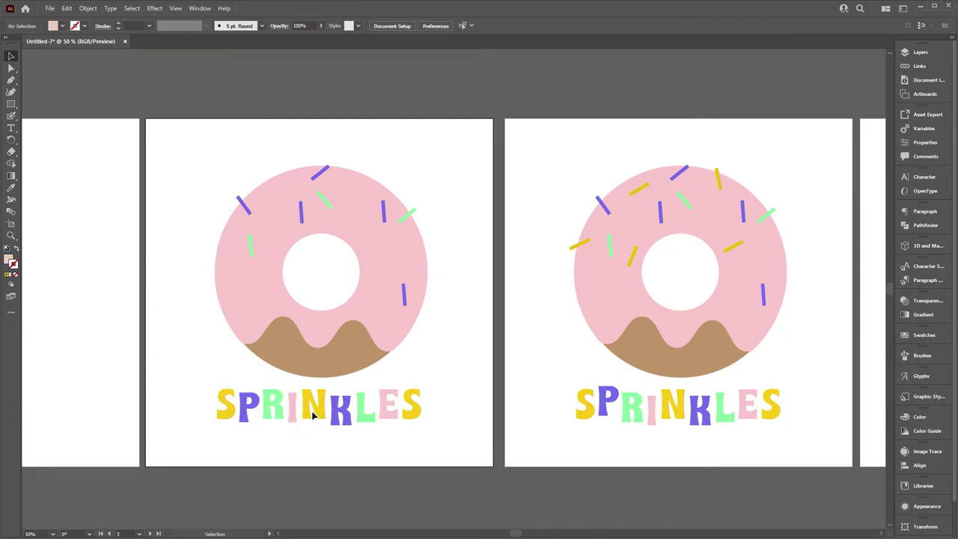
{"action": "left_click_drag", "start_coordinate": [312, 415], "coordinate": [388, 408]}
{"action": "left_click", "coordinate": [411, 411]}
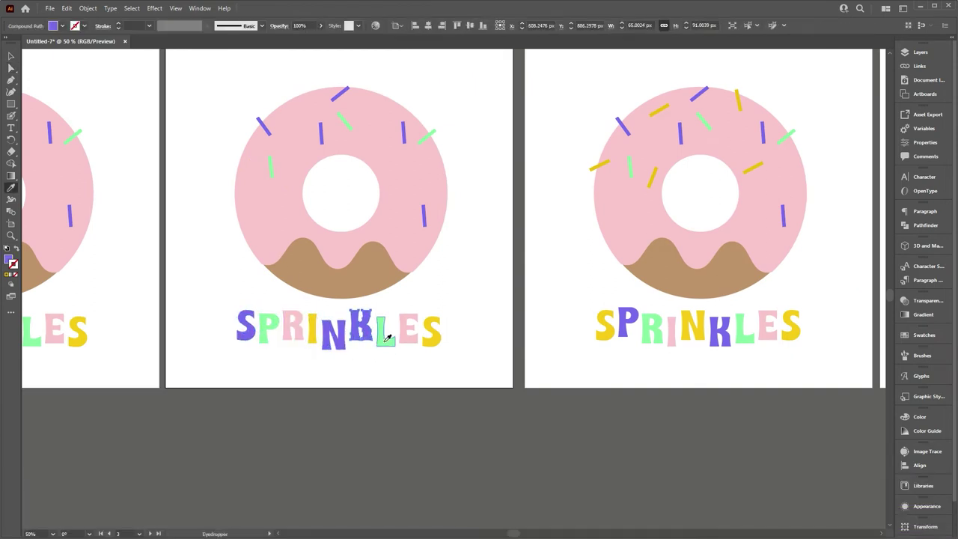
Recolour the E with the S's yellow and delete the green sprinkles.
{"action": "left_click", "coordinate": [437, 340]}
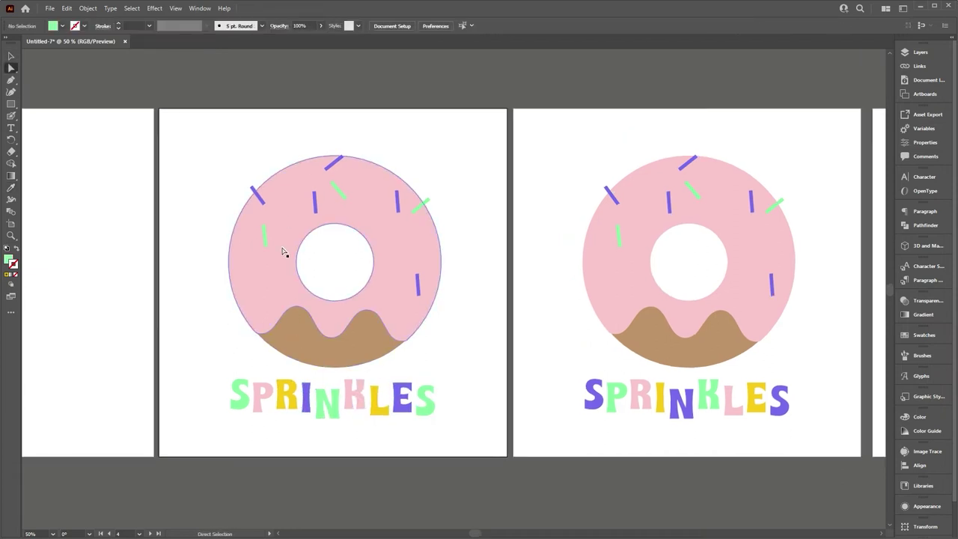
{"action": "left_click", "coordinate": [416, 214]}
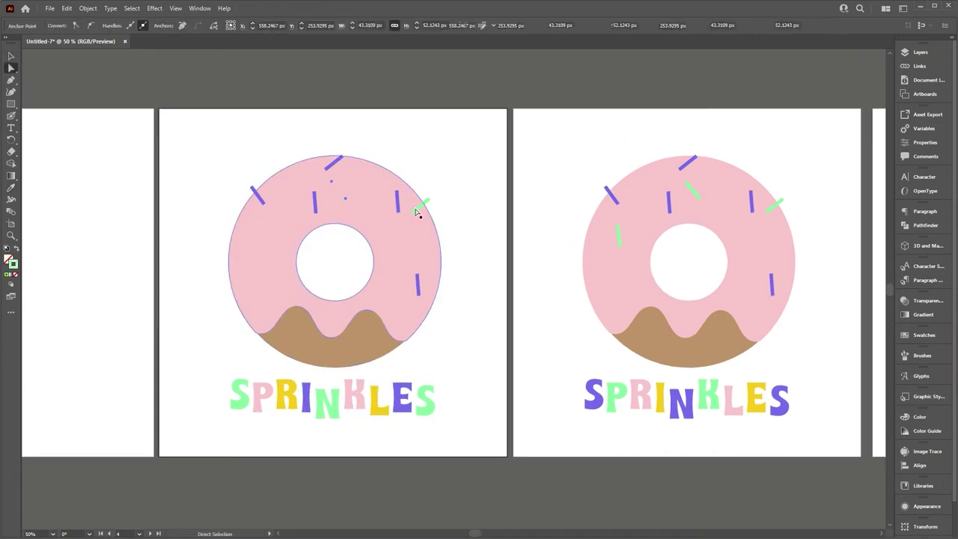
{"action": "key", "text": "Delete"}
Restagger the letters, moving the N up and the E down.
{"action": "key", "text": "v"}
{"action": "left_click", "coordinate": [292, 400]}
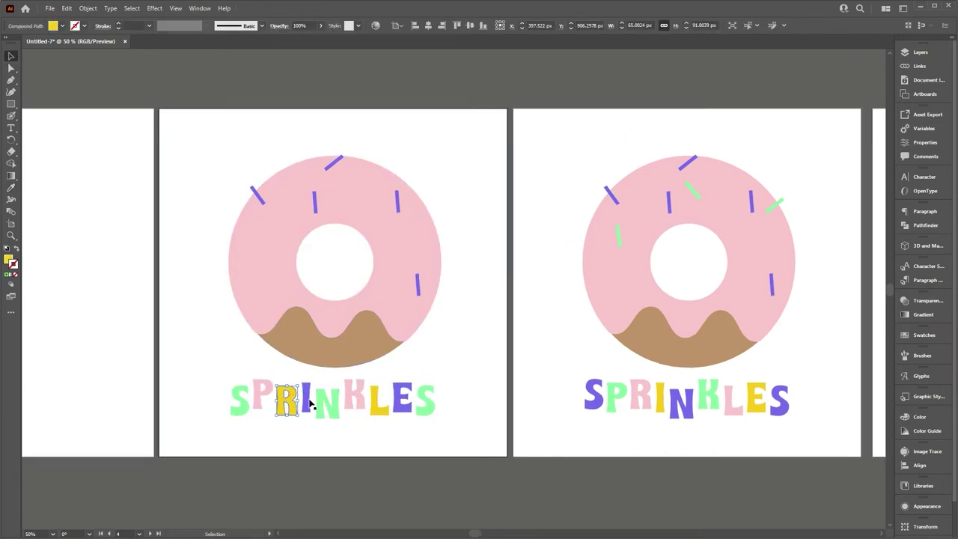
{"action": "left_click_drag", "start_coordinate": [320, 411], "coordinate": [320, 406]}
{"action": "left_click", "coordinate": [349, 391]}
{"action": "left_click_drag", "start_coordinate": [376, 390], "coordinate": [402, 406]}
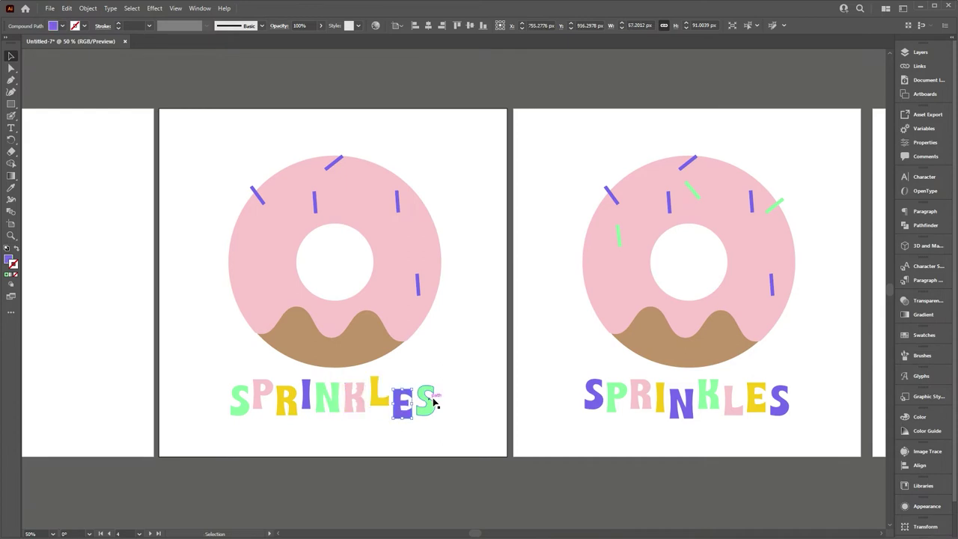
{"action": "left_click", "coordinate": [426, 402]}
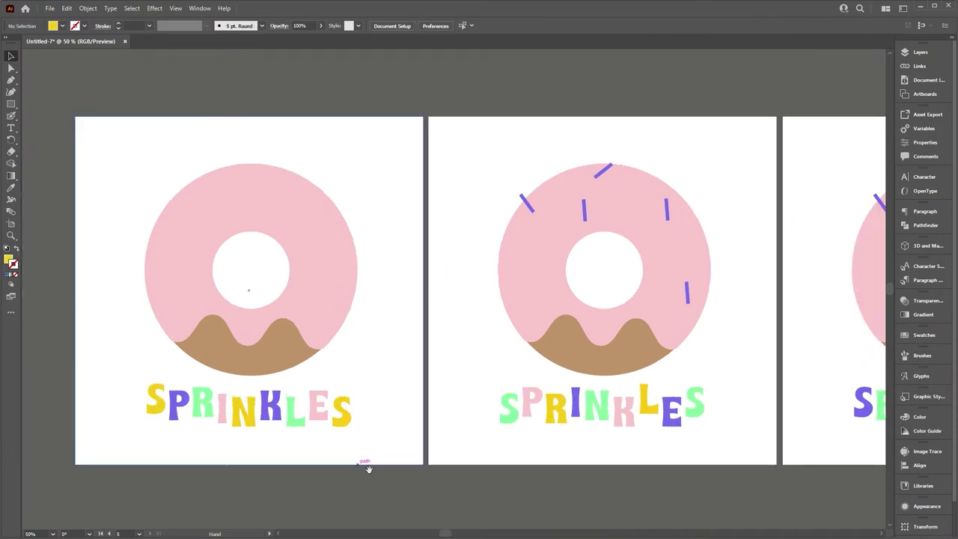
{"action": "left_click_drag", "start_coordinate": [367, 467], "coordinate": [378, 449]}
Zoom out twice and pan so all five donut artboards sit side by side.
{"action": "key", "text": "ctrl+minus"}
{"action": "key", "text": "ctrl+minus"}
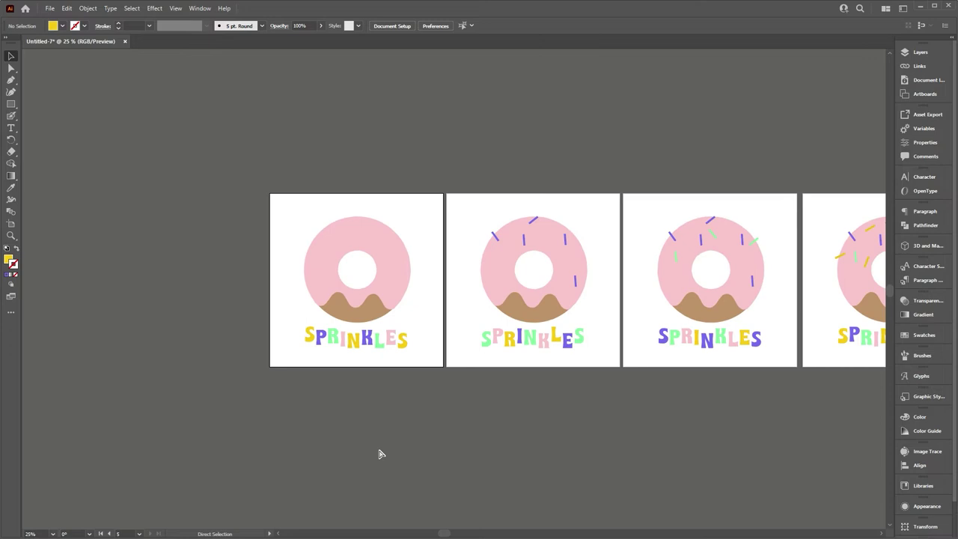
{"action": "key", "text": "ctrl+minus"}
{"action": "left_click_drag", "start_coordinate": [633, 451], "coordinate": [490, 453]}
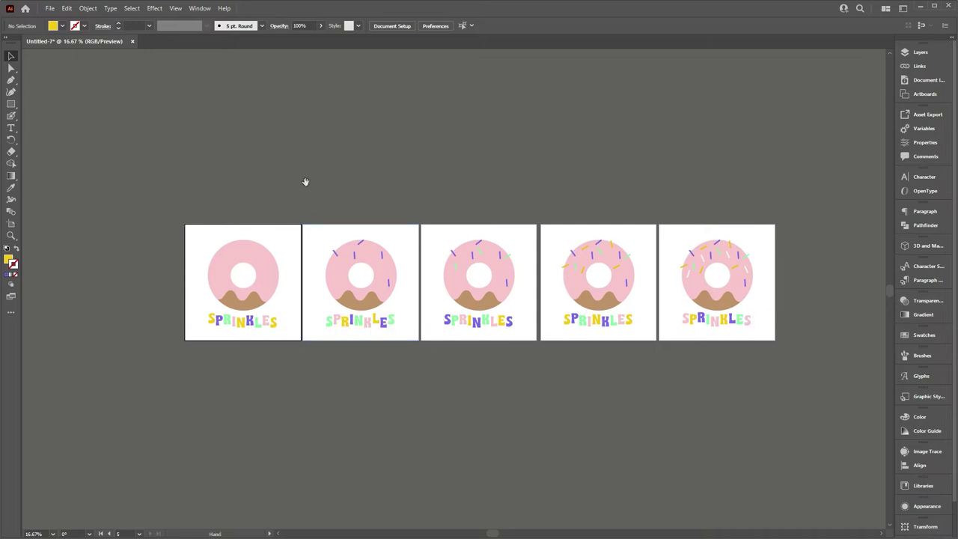
{"action": "left_click_drag", "start_coordinate": [303, 181], "coordinate": [280, 149]}
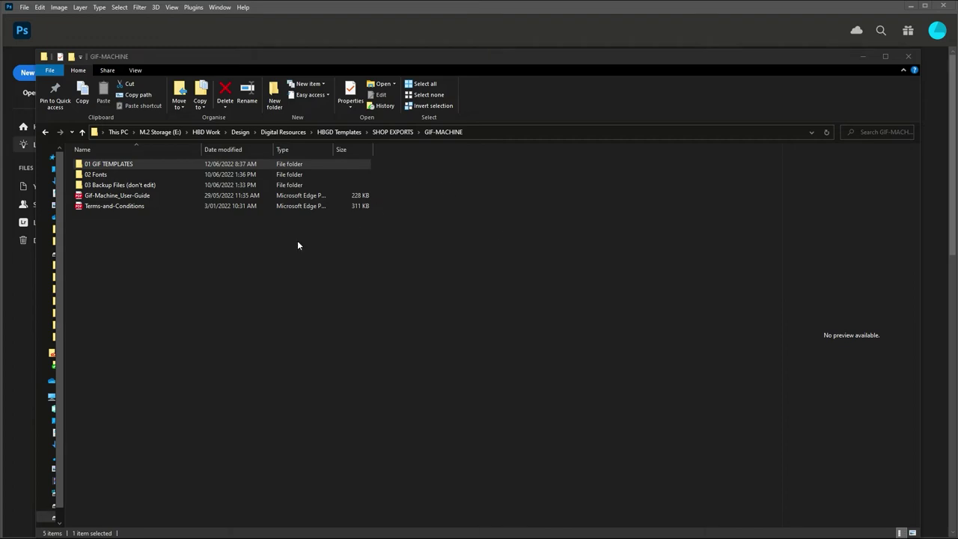
Open 01 GIF TEMPLATES › 07 Frame Animation and select 04_frames-five.psd.
{"action": "double_click", "coordinate": [134, 164]}
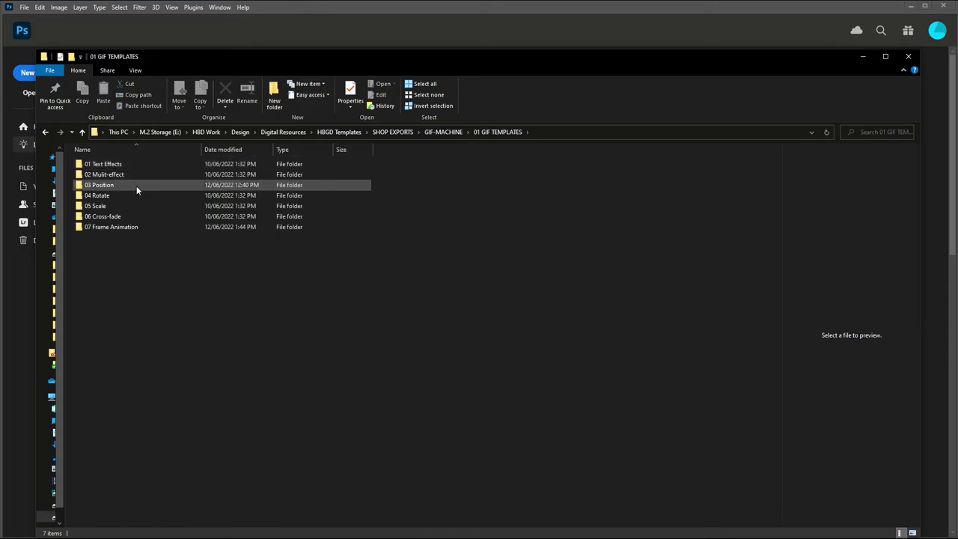
{"action": "left_click", "coordinate": [103, 227]}
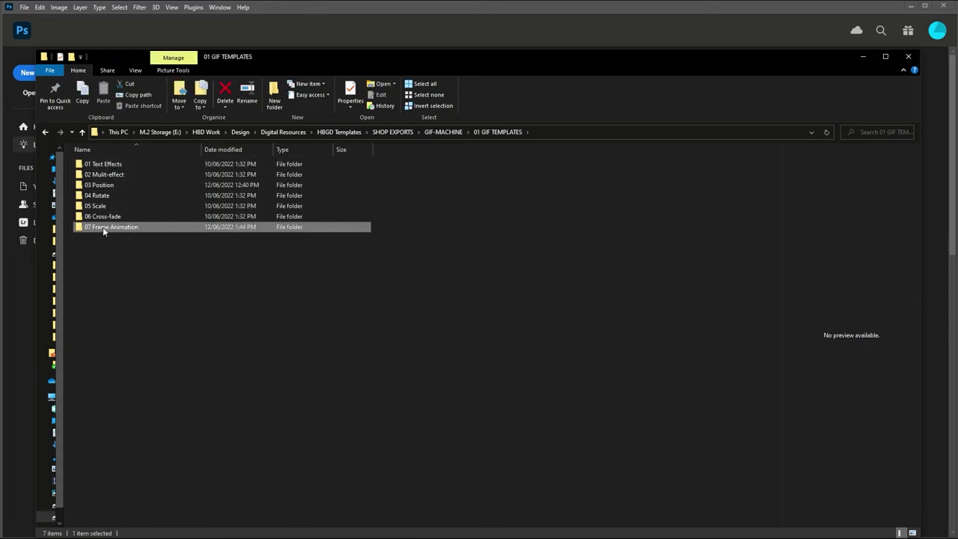
{"action": "double_click", "coordinate": [248, 228]}
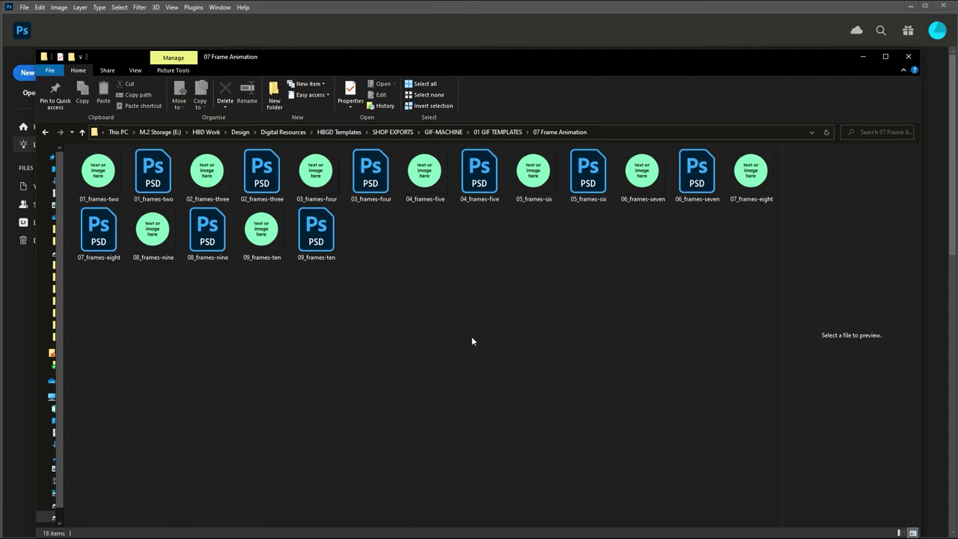
{"action": "left_click", "coordinate": [485, 189]}
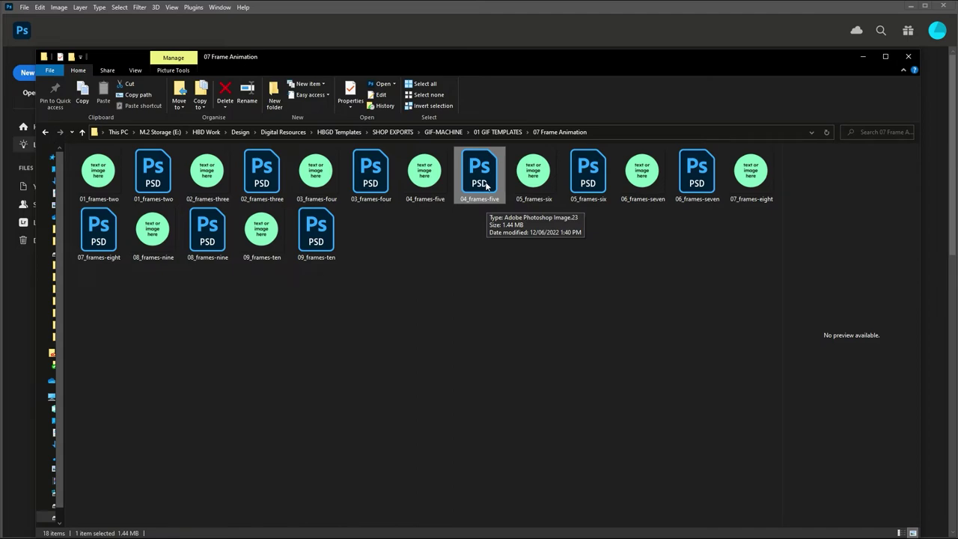
Open 04_frames-five.psd and open the Frame five (edit) layer's smart object contents.
{"action": "double_click", "coordinate": [486, 183]}
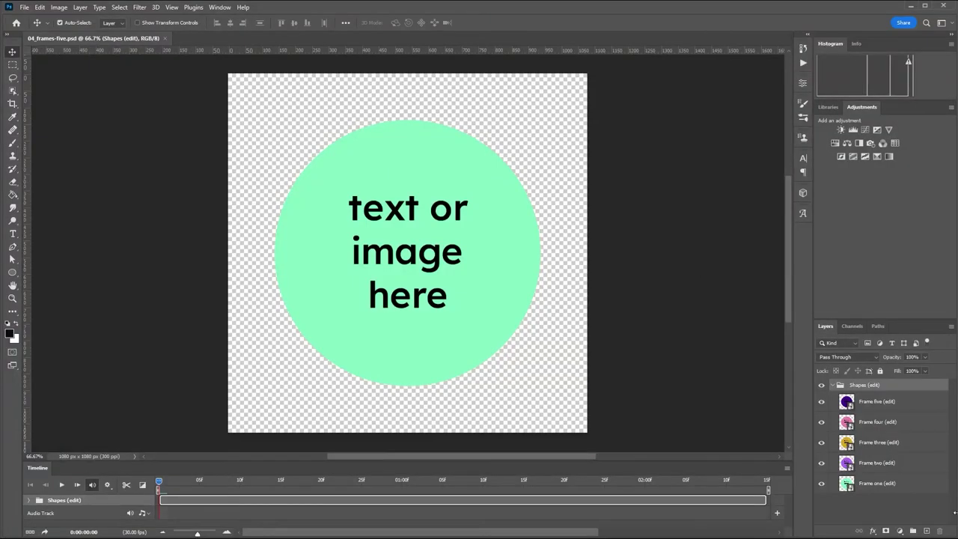
{"action": "left_click", "coordinate": [923, 505]}
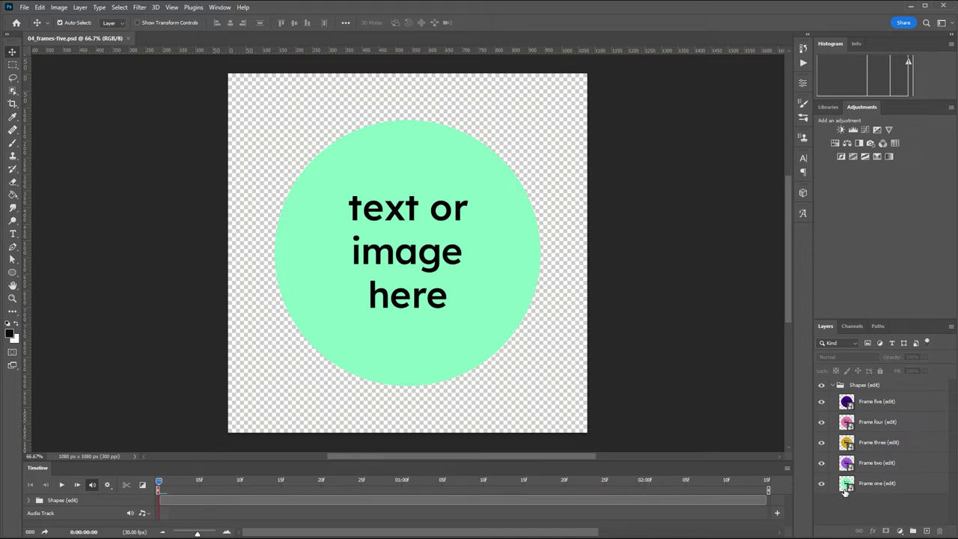
{"action": "left_click", "coordinate": [849, 404]}
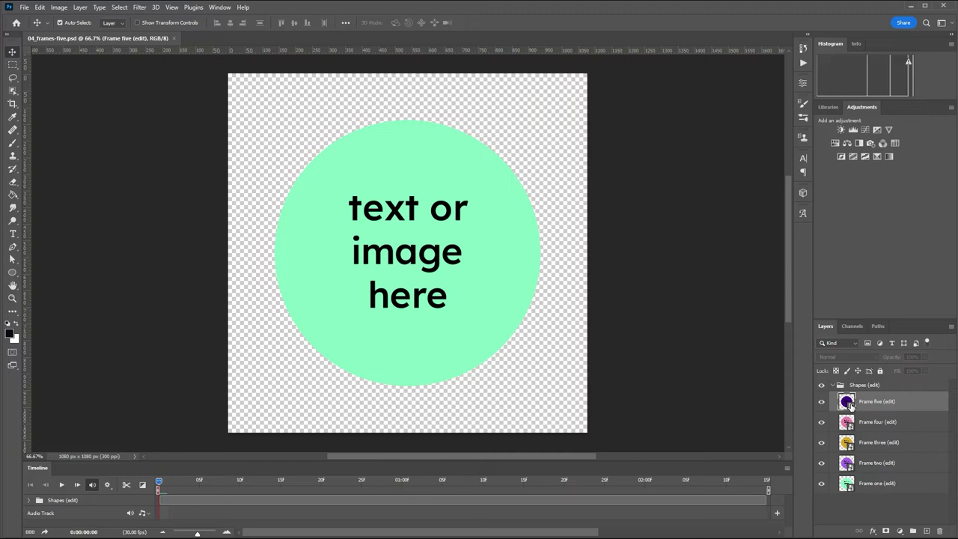
{"action": "double_click", "coordinate": [846, 403]}
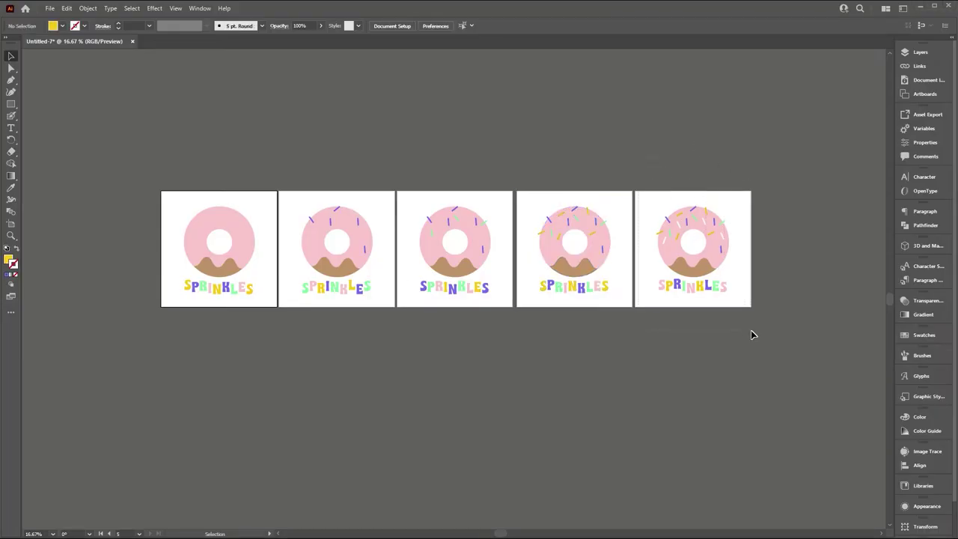
Select all the artwork on the fifth donut artboard for copying.
{"action": "left_click_drag", "start_coordinate": [758, 332], "coordinate": [758, 332]}
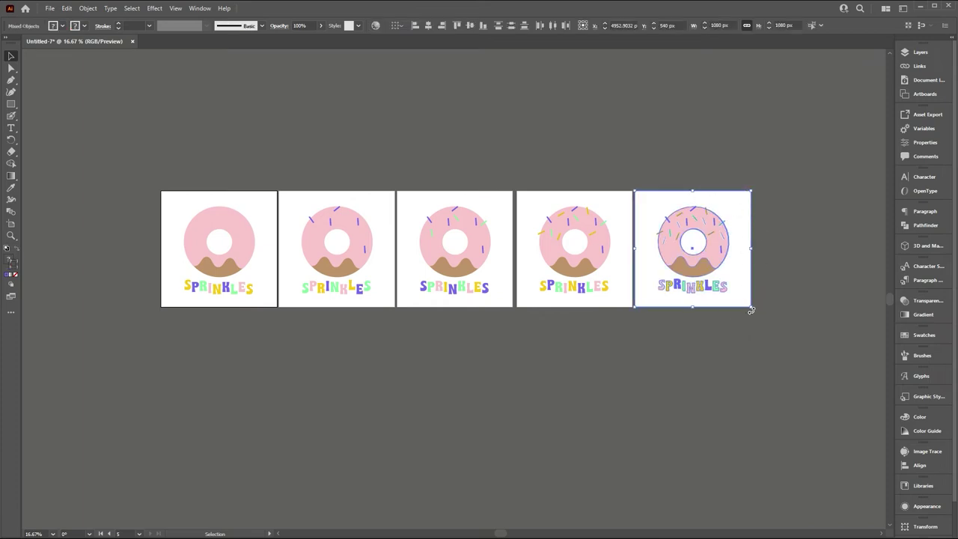
{"action": "key", "text": "a"}
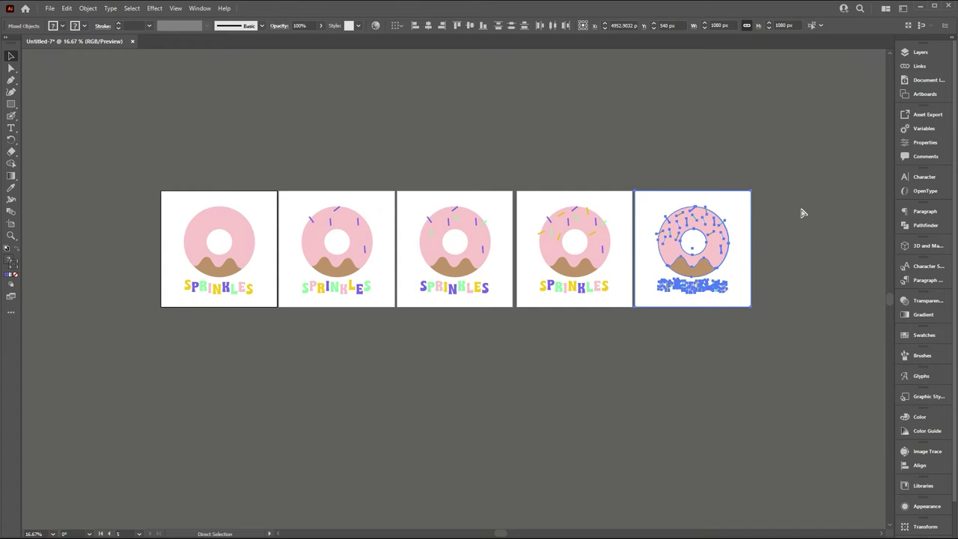
{"action": "key", "text": "v"}
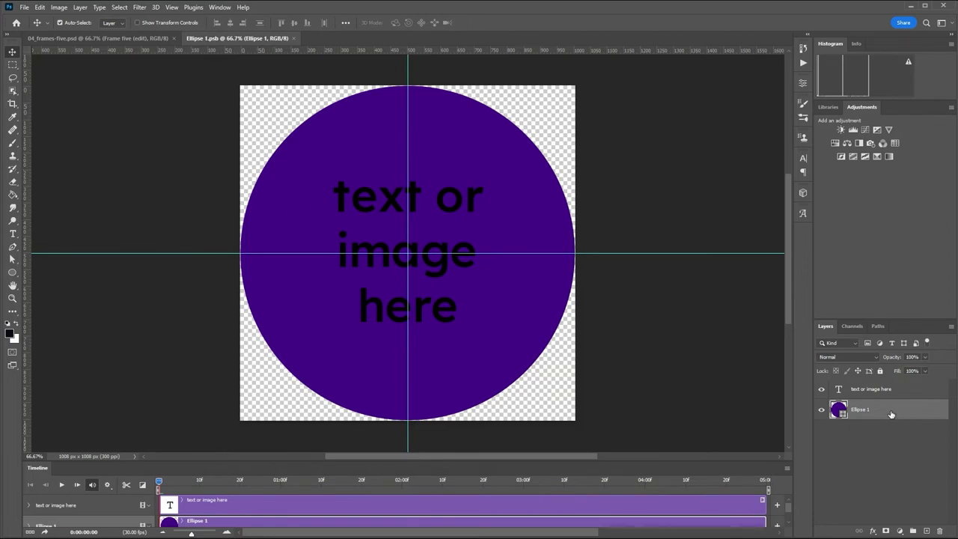
Delete the 'text or image here' placeholder layer.
{"action": "left_click", "coordinate": [882, 389]}
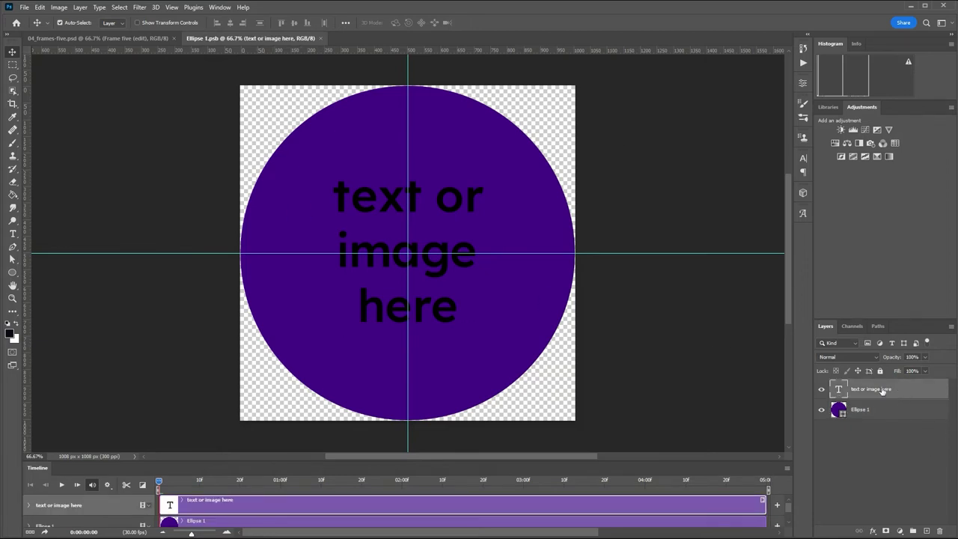
{"action": "double_click", "coordinate": [839, 389]}
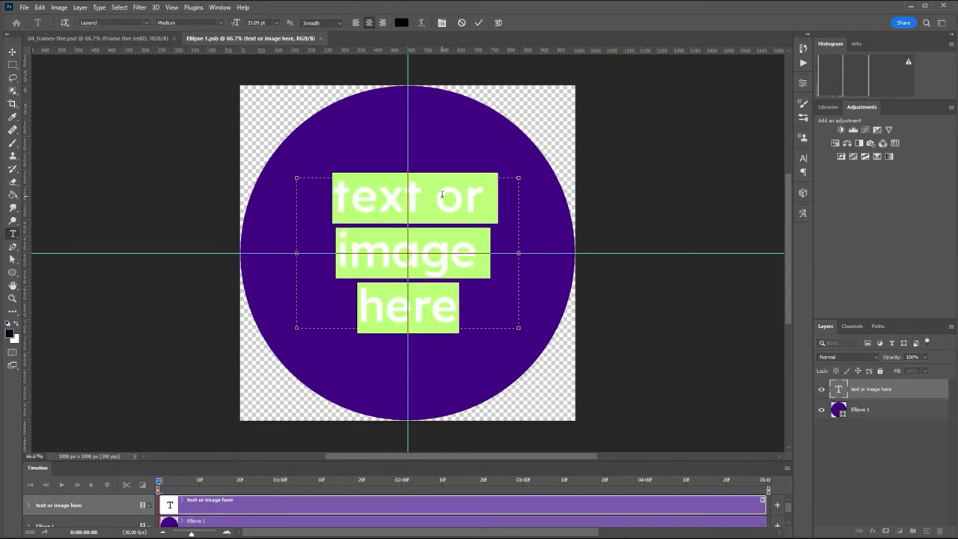
{"action": "left_click", "coordinate": [13, 53]}
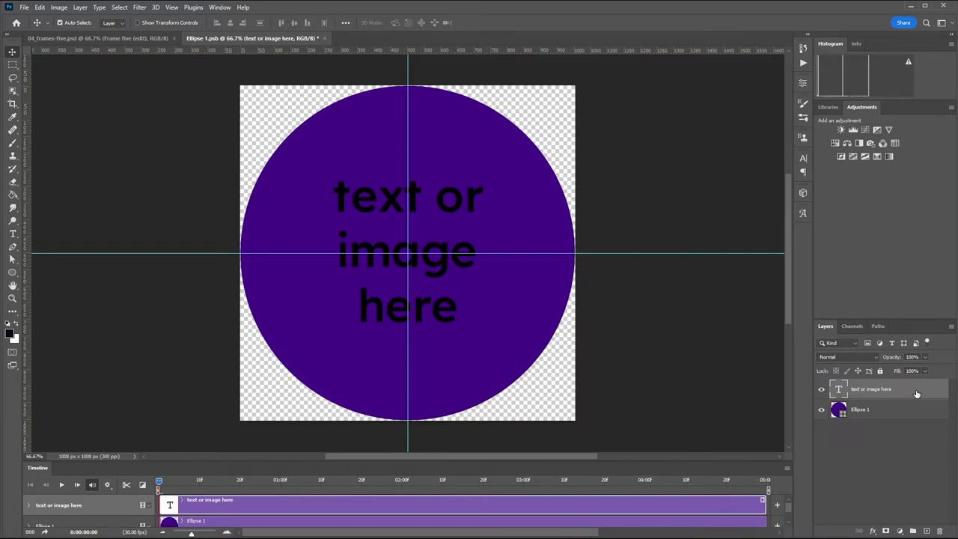
{"action": "key", "text": "Delete"}
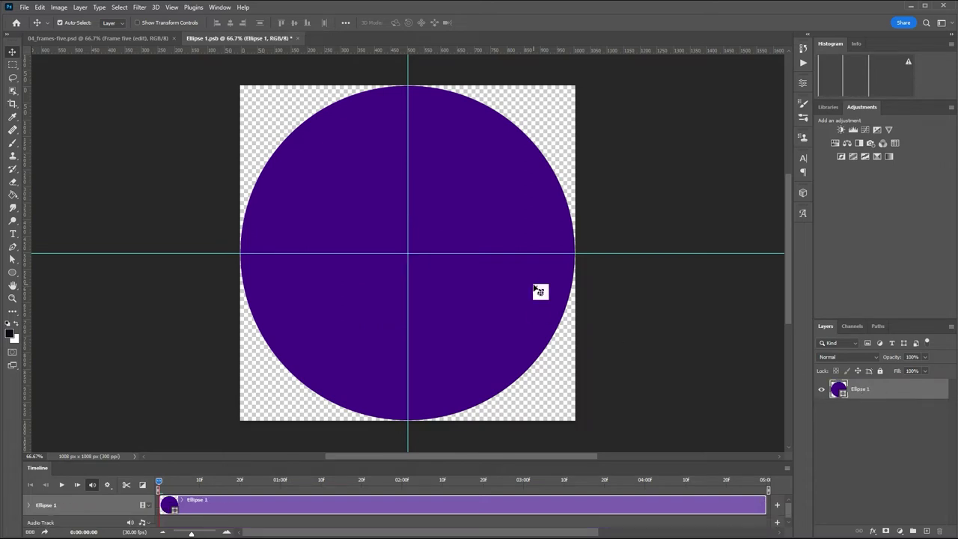
Paste the donut as pixels, delete the Ellipse 1 purple circle, and save.
{"action": "key", "text": "ctrl+v"}
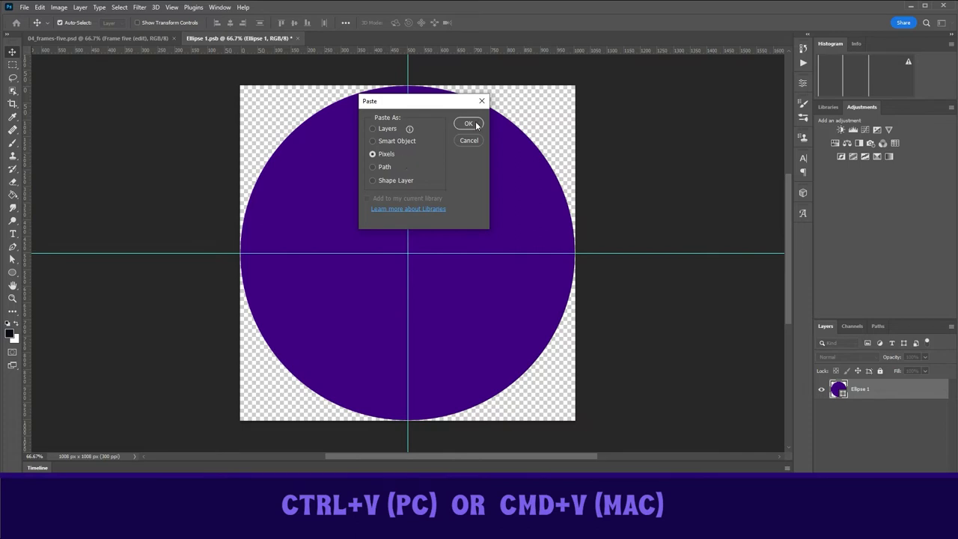
{"action": "left_click", "coordinate": [475, 124]}
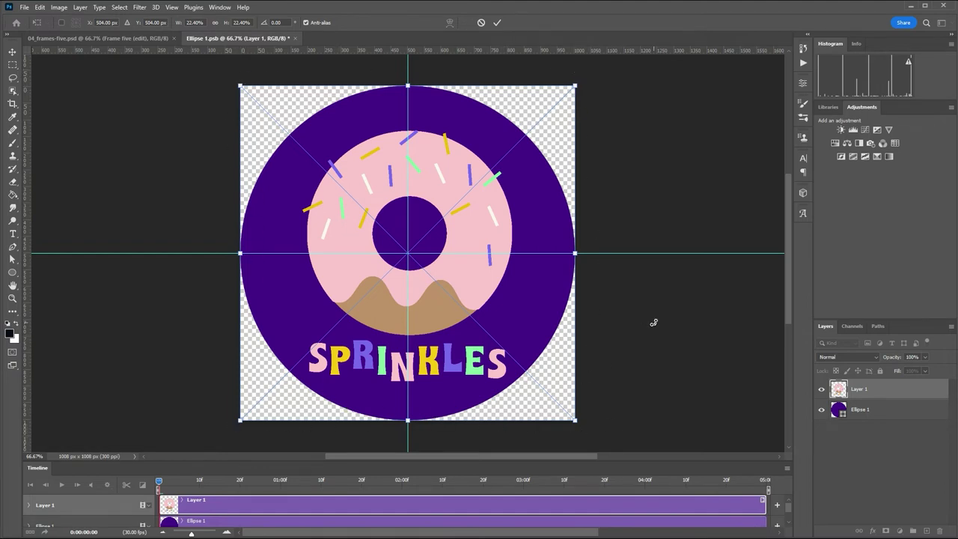
{"action": "key", "text": "Return"}
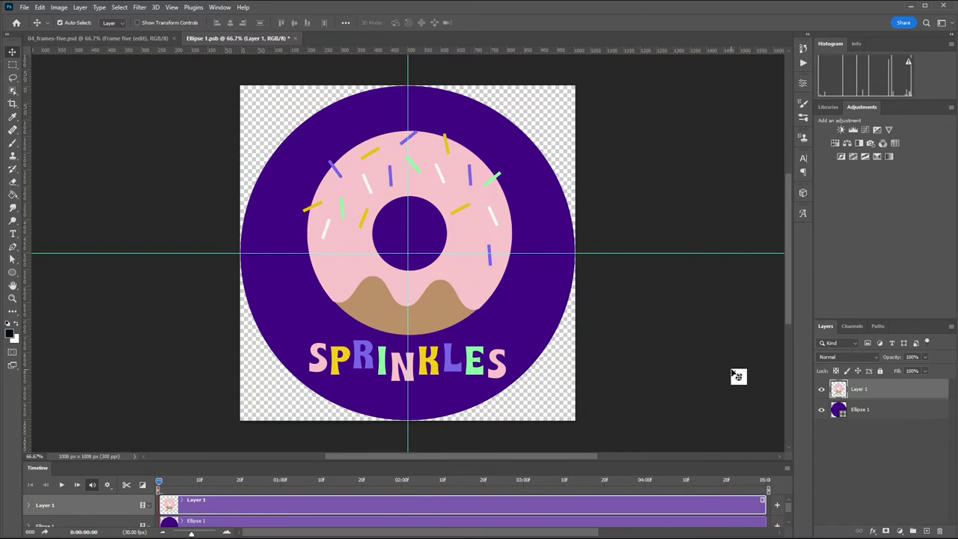
{"action": "left_click", "coordinate": [882, 413]}
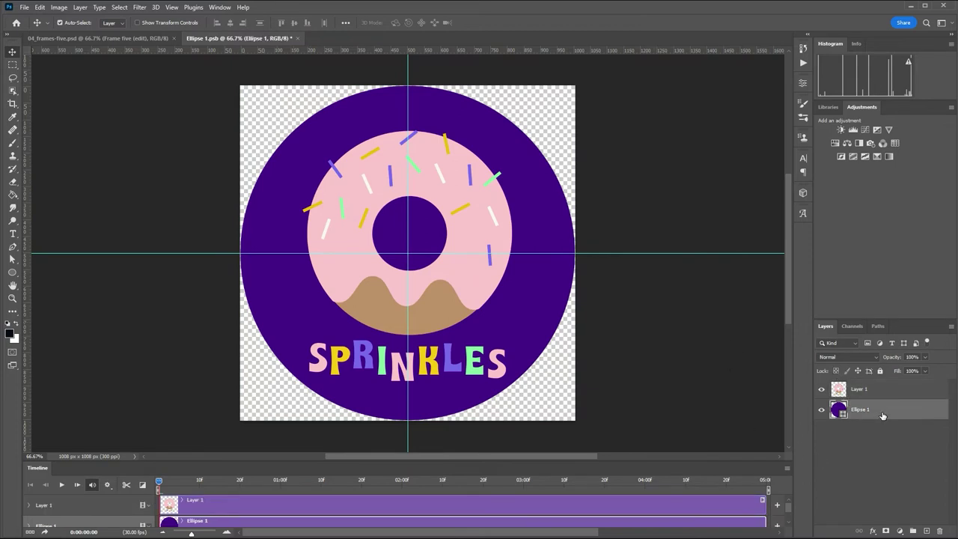
{"action": "key", "text": "Delete"}
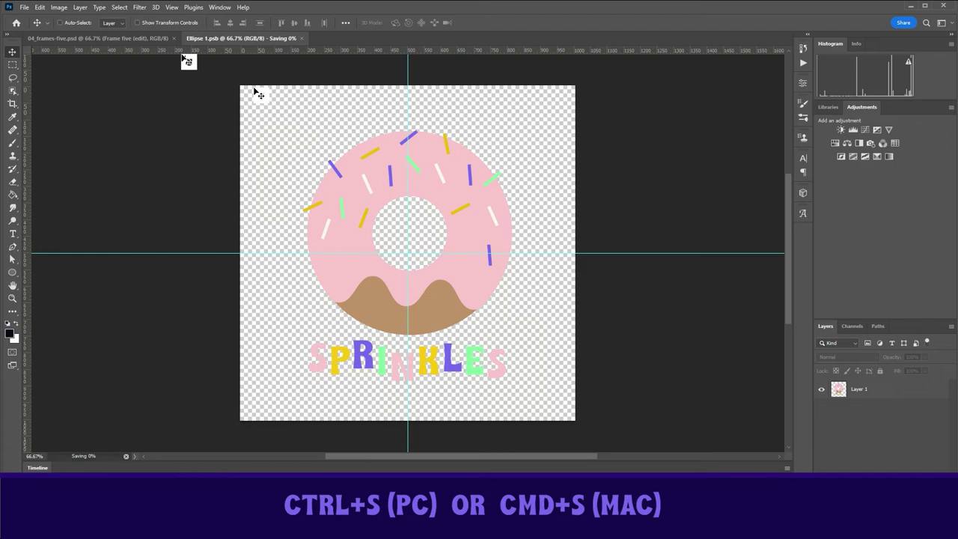
{"action": "left_click", "coordinate": [25, 7]}
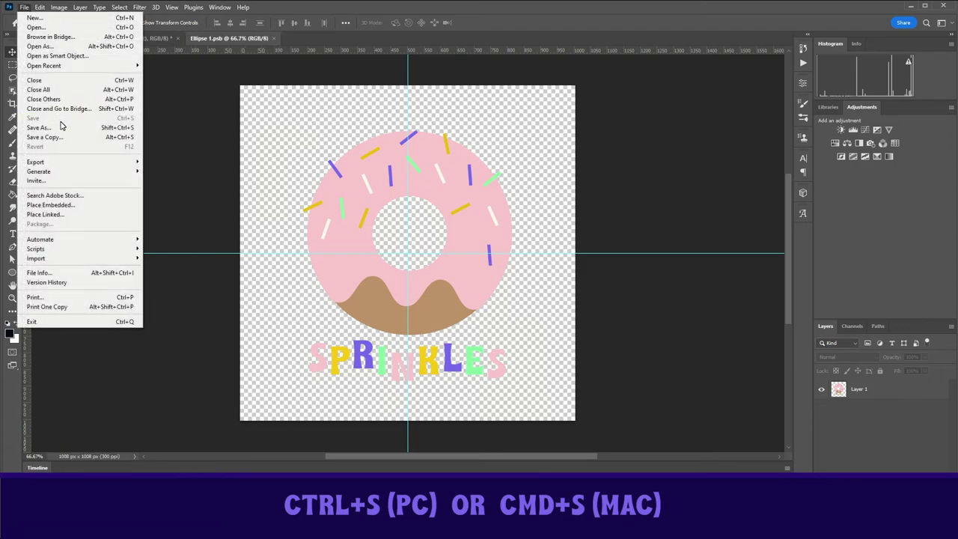
{"action": "left_click", "coordinate": [196, 93]}
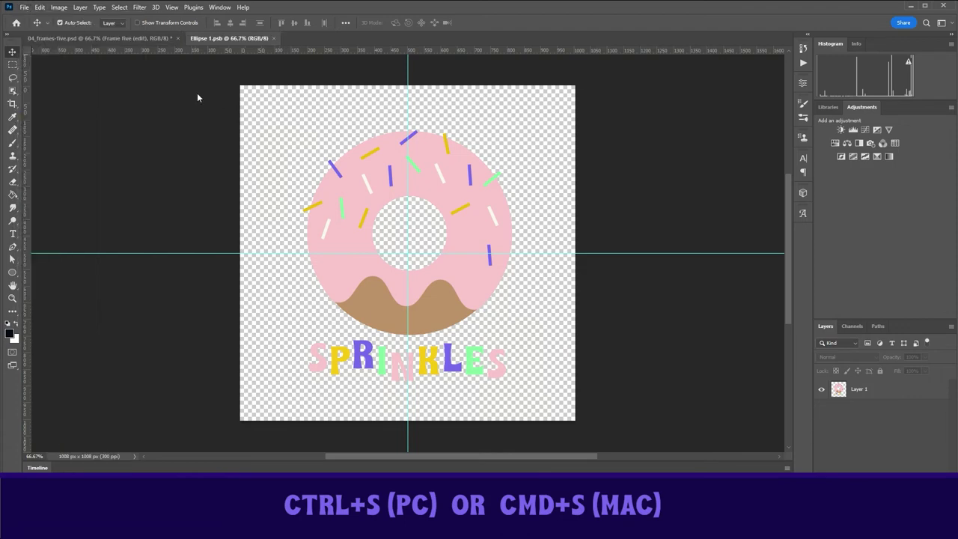
Back in the template, replace Frame four's placeholder contents with the donut pasted as pixels.
{"action": "left_click", "coordinate": [275, 39]}
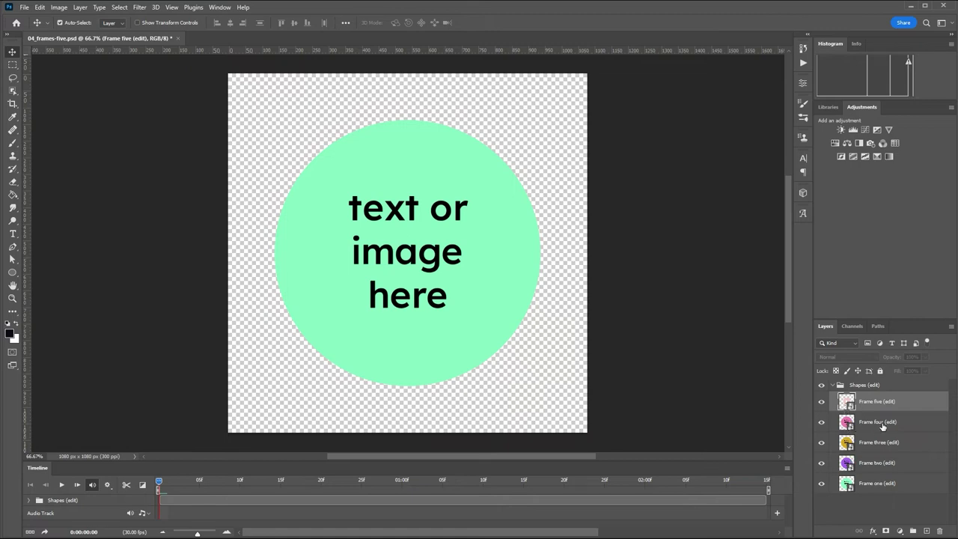
{"action": "left_click", "coordinate": [904, 430]}
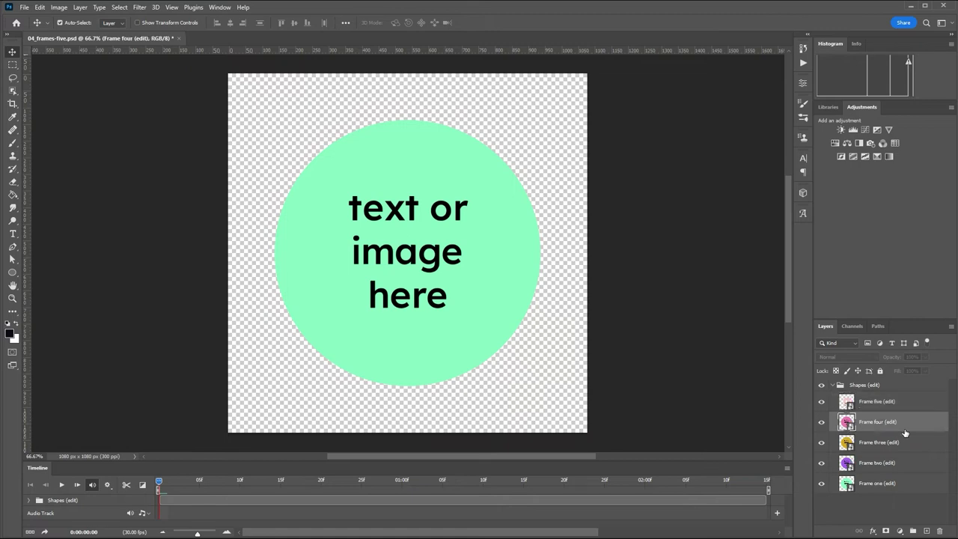
{"action": "double_click", "coordinate": [853, 427]}
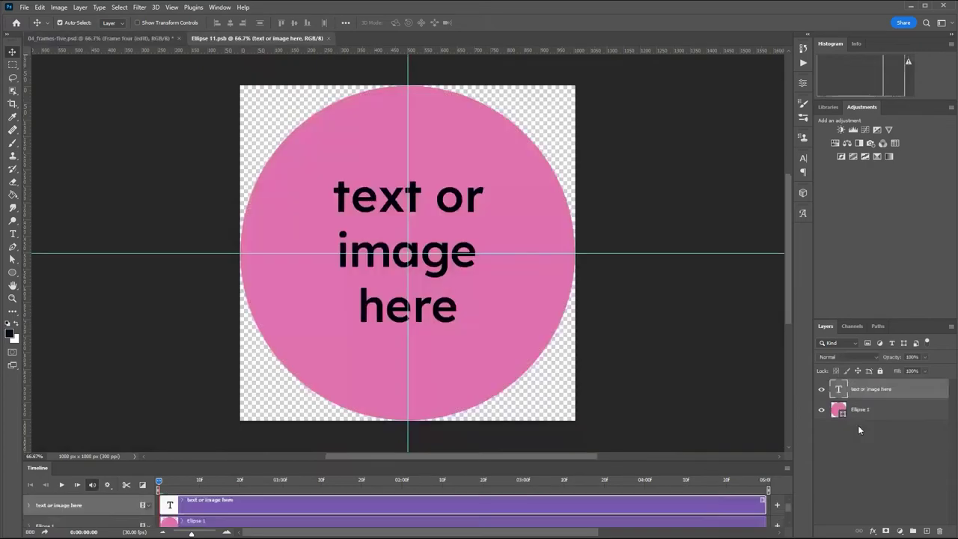
{"action": "key", "text": "Delete"}
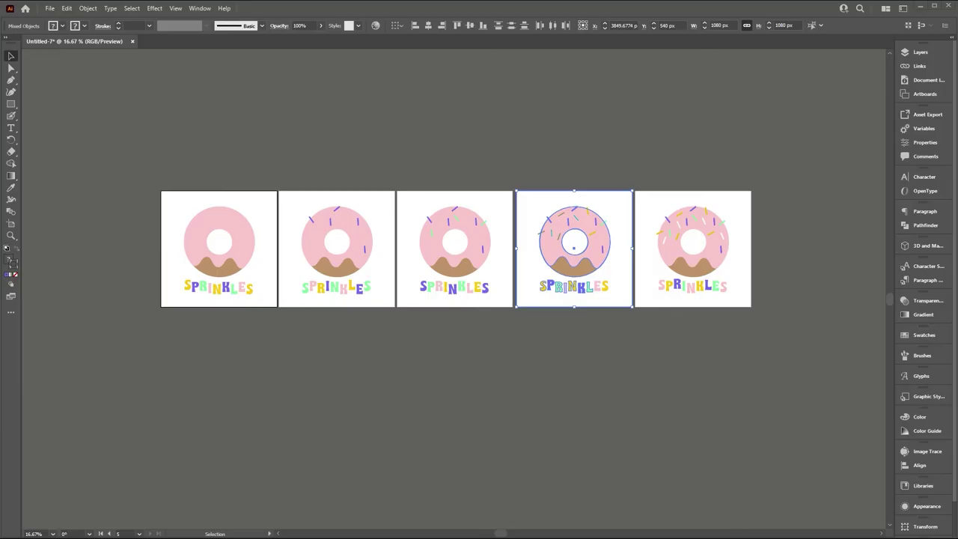
{"action": "key", "text": "a"}
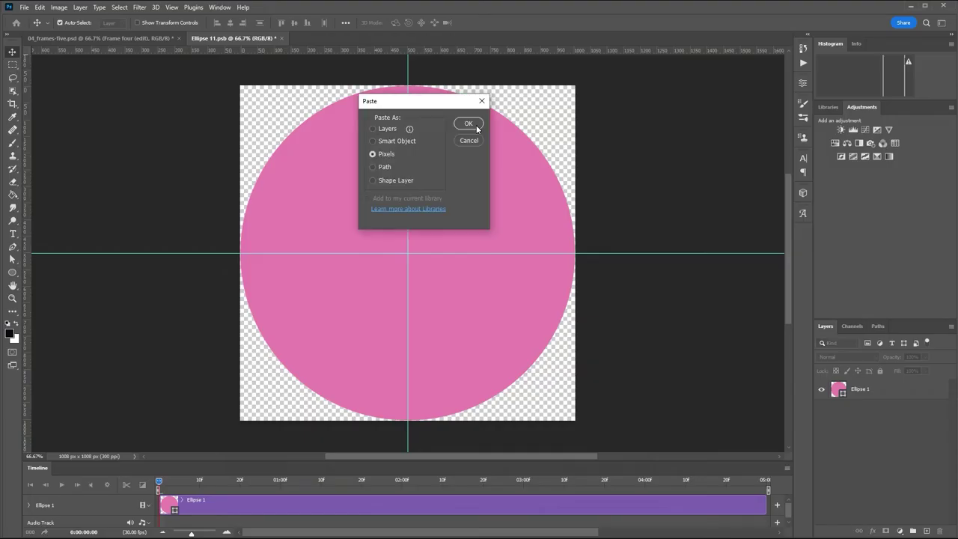
{"action": "left_click", "coordinate": [469, 127]}
{"action": "key", "text": "Delete"}
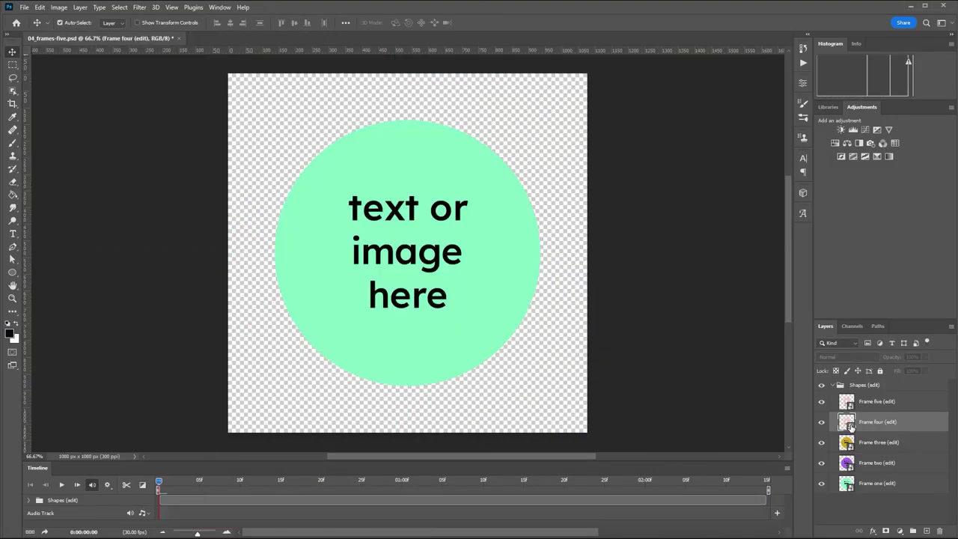
Replace Frame three's placeholder text and yellow circle with the third donut artwork.
{"action": "double_click", "coordinate": [845, 442]}
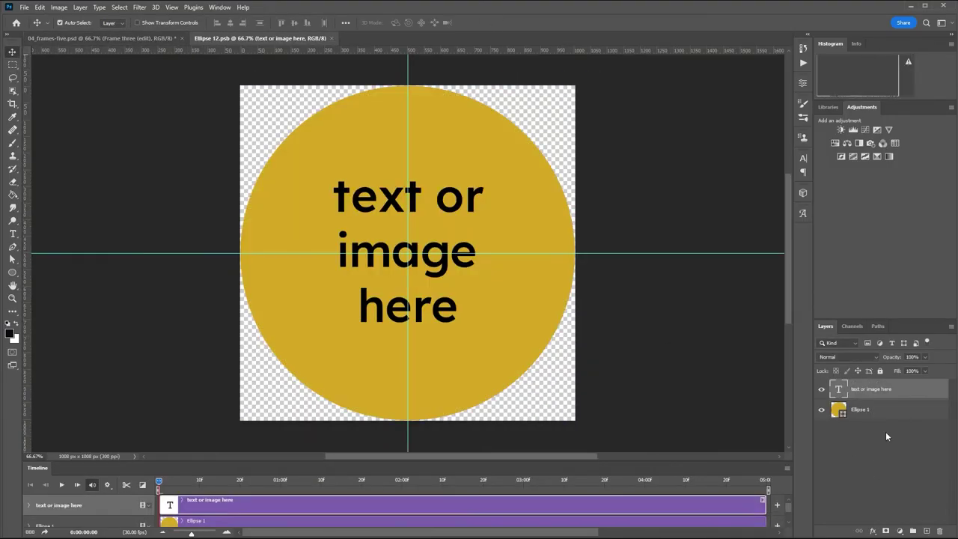
{"action": "key", "text": "Delete"}
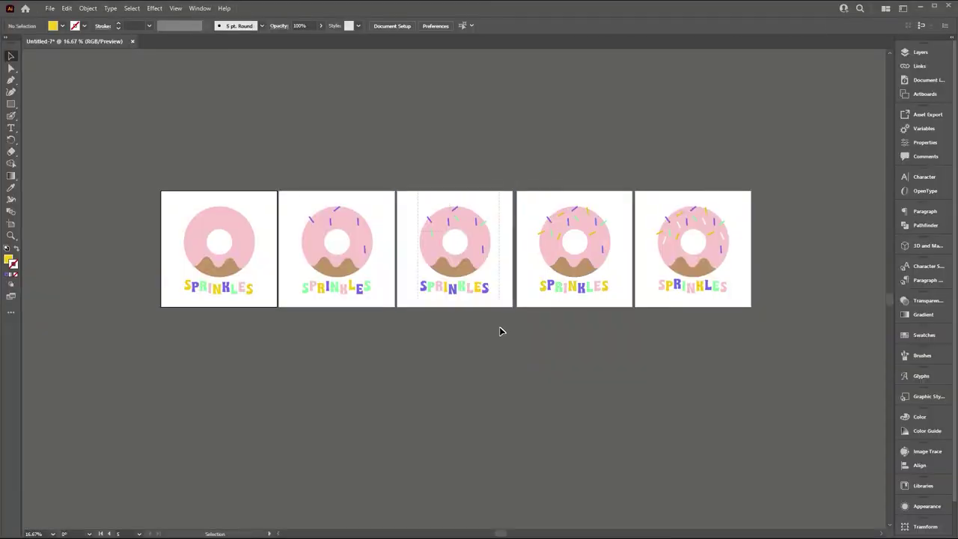
{"action": "left_click_drag", "start_coordinate": [501, 329], "coordinate": [459, 189]}
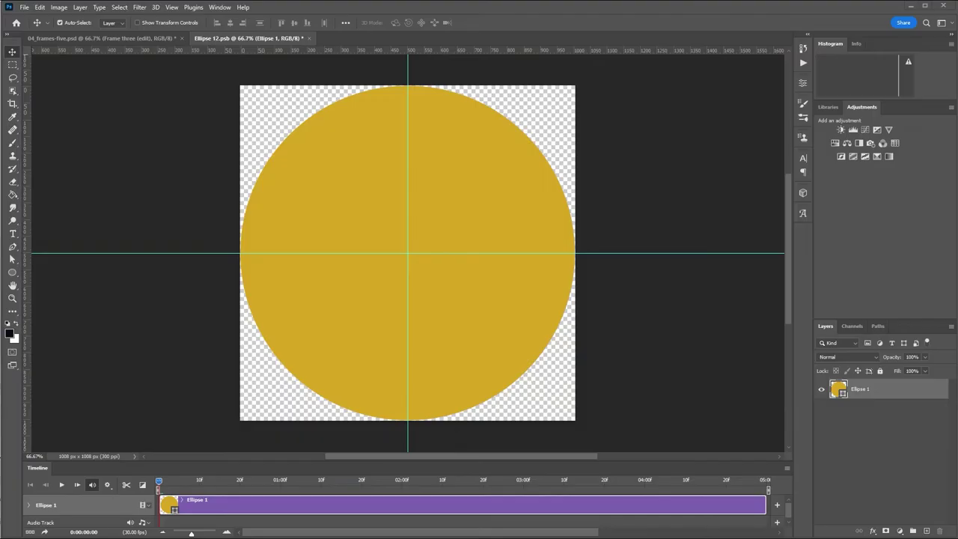
{"action": "key", "text": "ctrl+v"}
{"action": "key", "text": "Return"}
{"action": "key", "text": "Delete"}
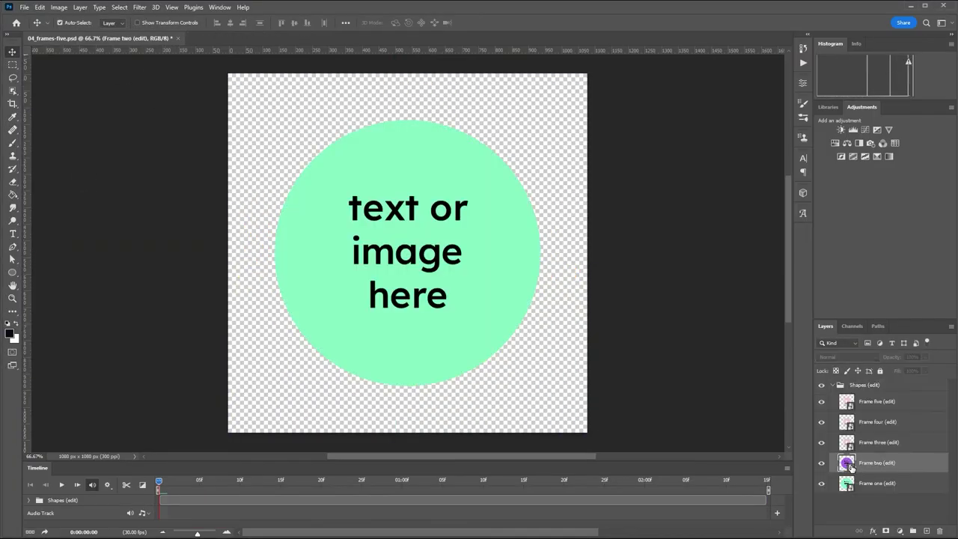
Replace Frame two's placeholder text and purple circle with the pasted donut.
{"action": "double_click", "coordinate": [837, 471]}
{"action": "key", "text": "Delete"}
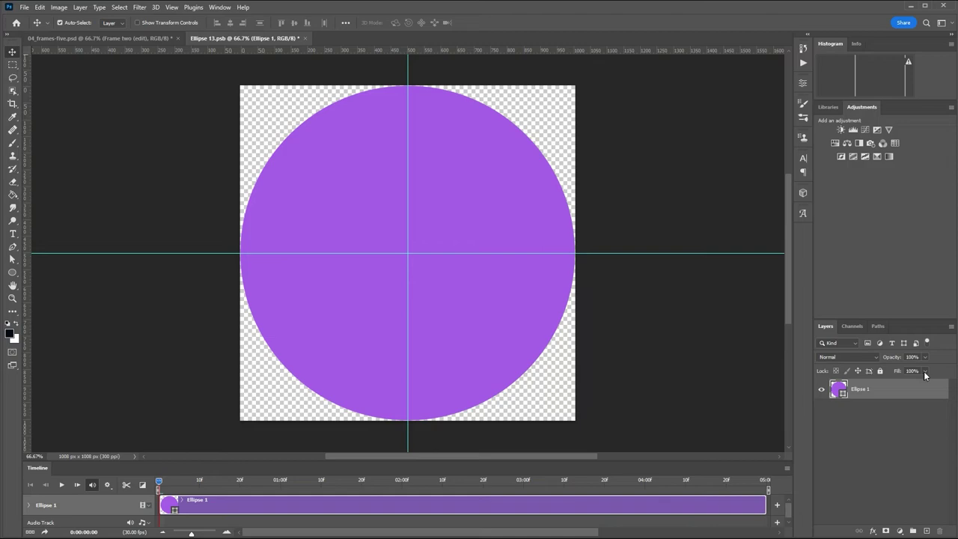
{"action": "key", "text": "ctrl+v"}
{"action": "key", "text": "Return"}
{"action": "key", "text": "Delete"}
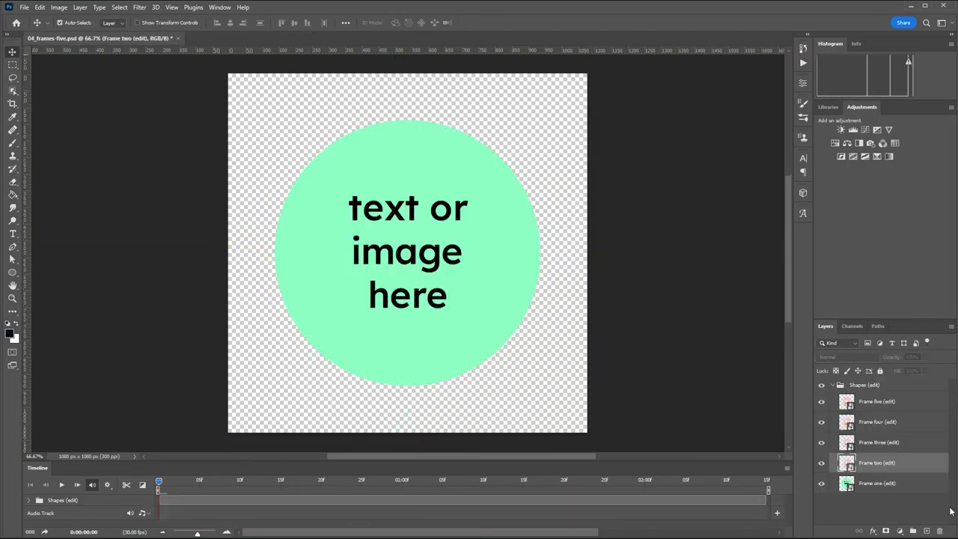
Place the first donut artboard's artwork in Frame one and delete its mint circle.
{"action": "double_click", "coordinate": [837, 459]}
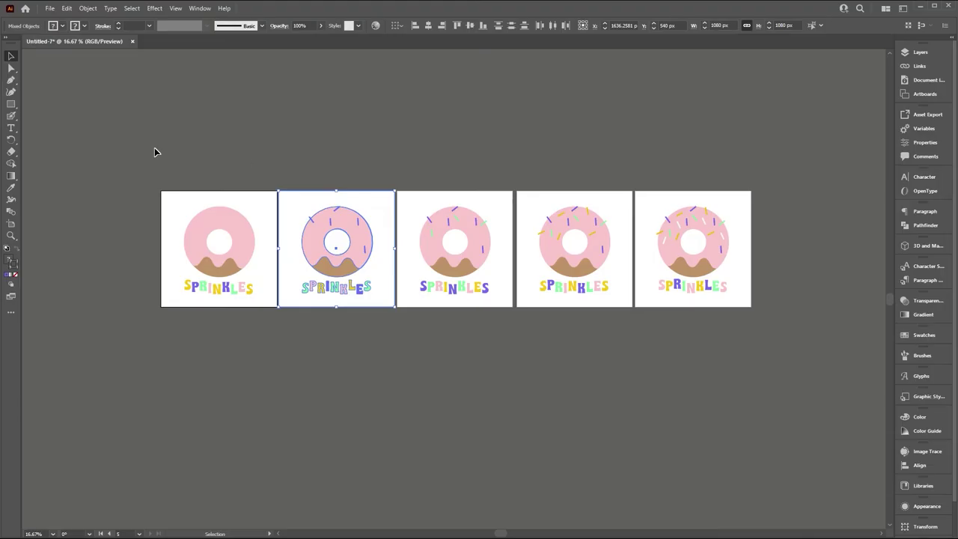
{"action": "left_click", "coordinate": [219, 247]}
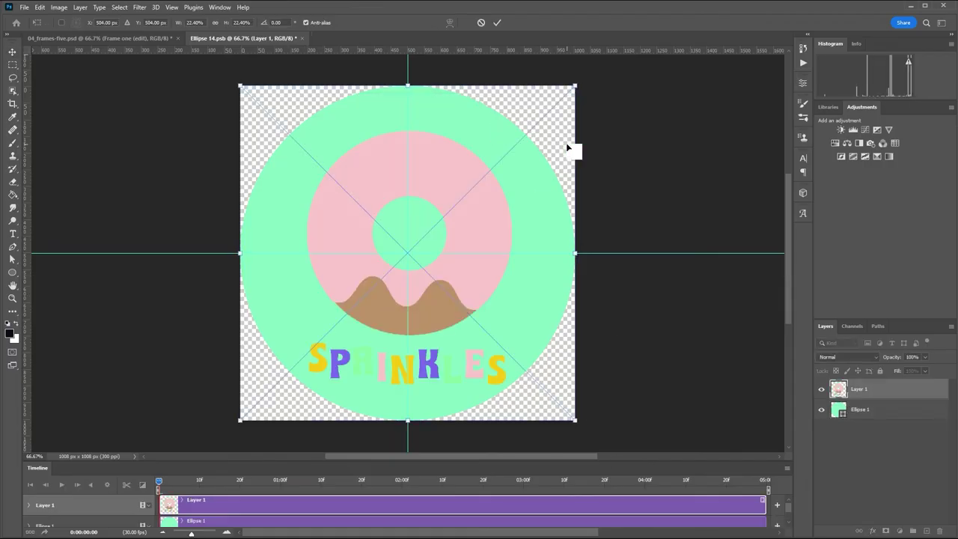
{"action": "key", "text": "Return"}
{"action": "key", "text": "Delete"}
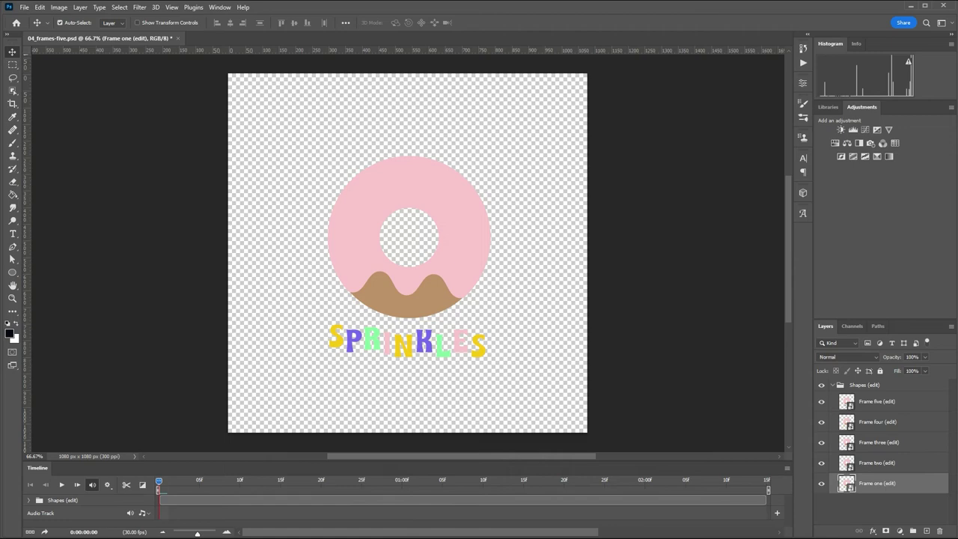
{"action": "left_click", "coordinate": [219, 7]}
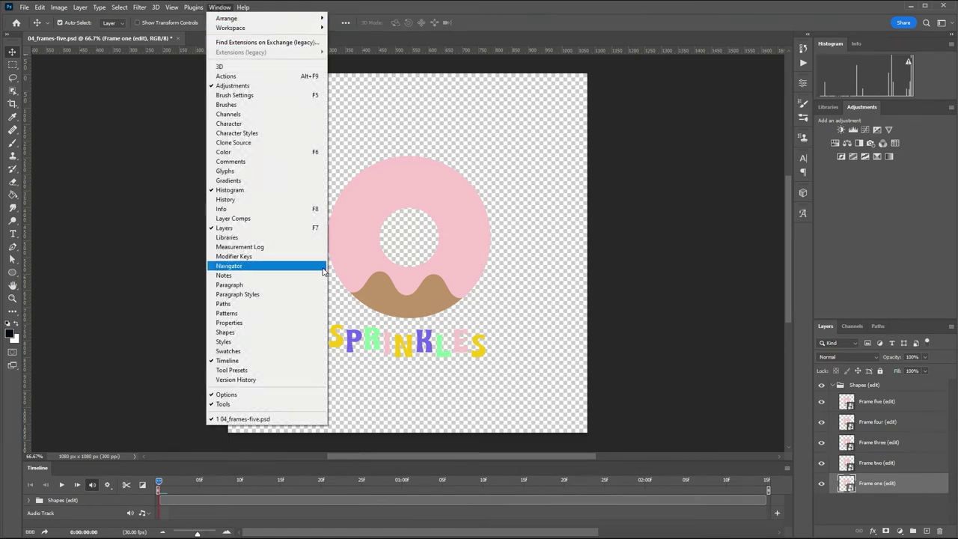
{"action": "left_click", "coordinate": [299, 360]}
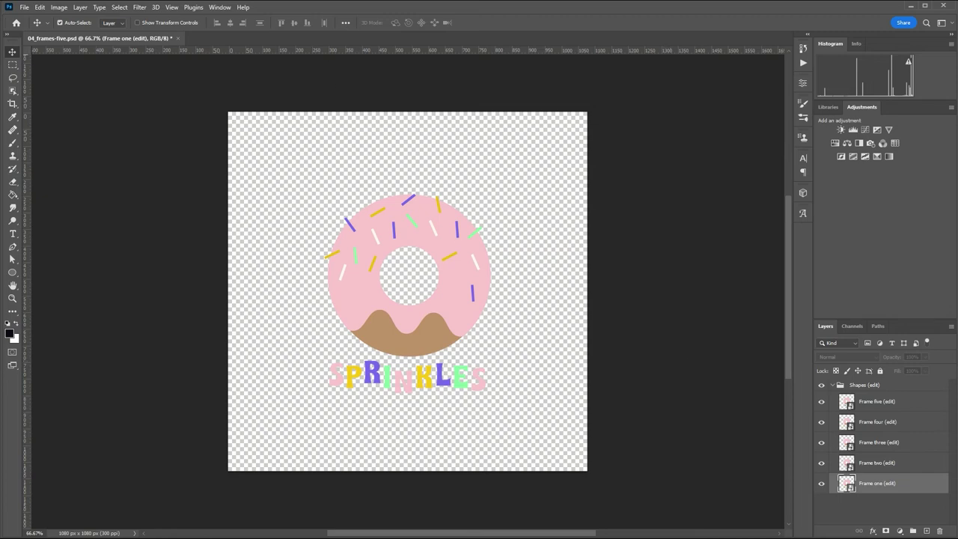
{"action": "left_click", "coordinate": [219, 7]}
{"action": "left_click", "coordinate": [284, 359]}
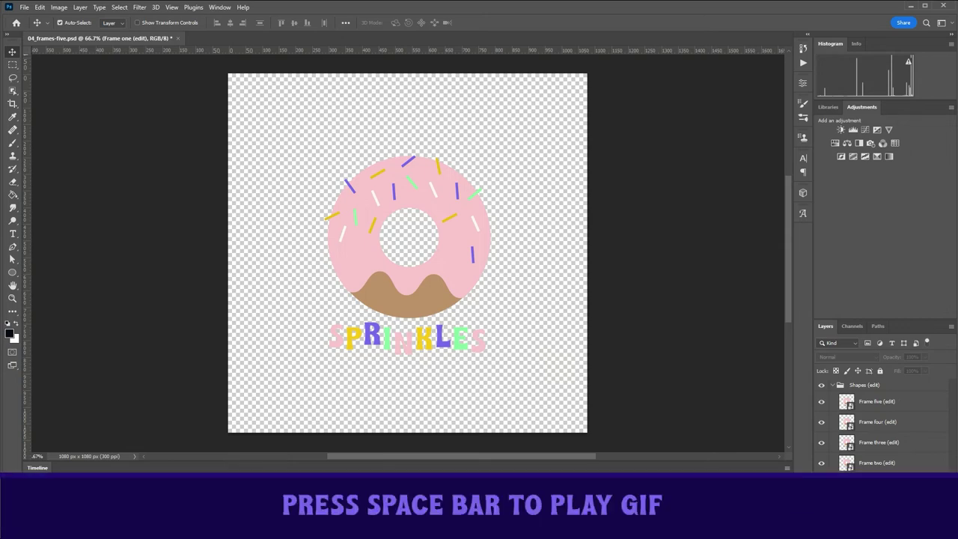
Play the five-frame donut animation, then stop it at 0:00:02:13.
{"action": "key", "text": "space"}
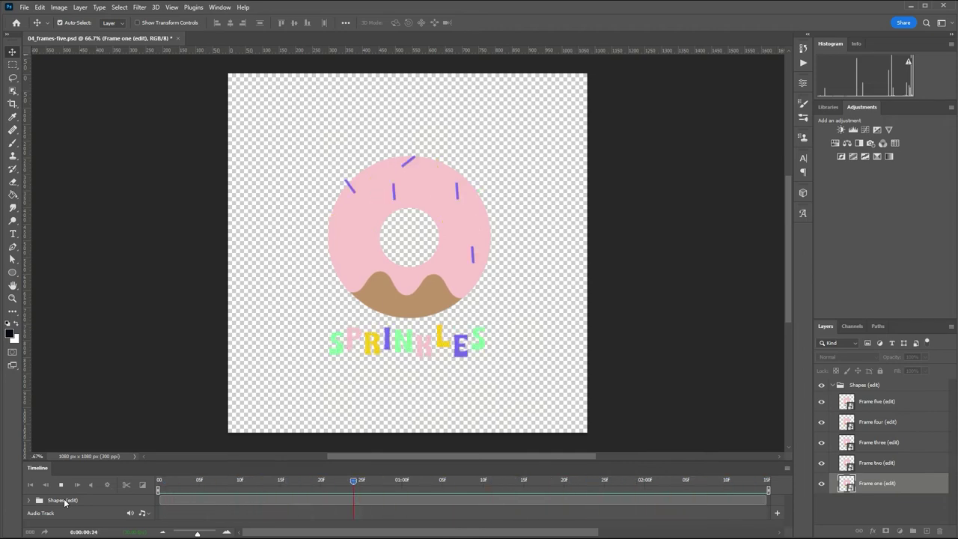
{"action": "key", "text": "space"}
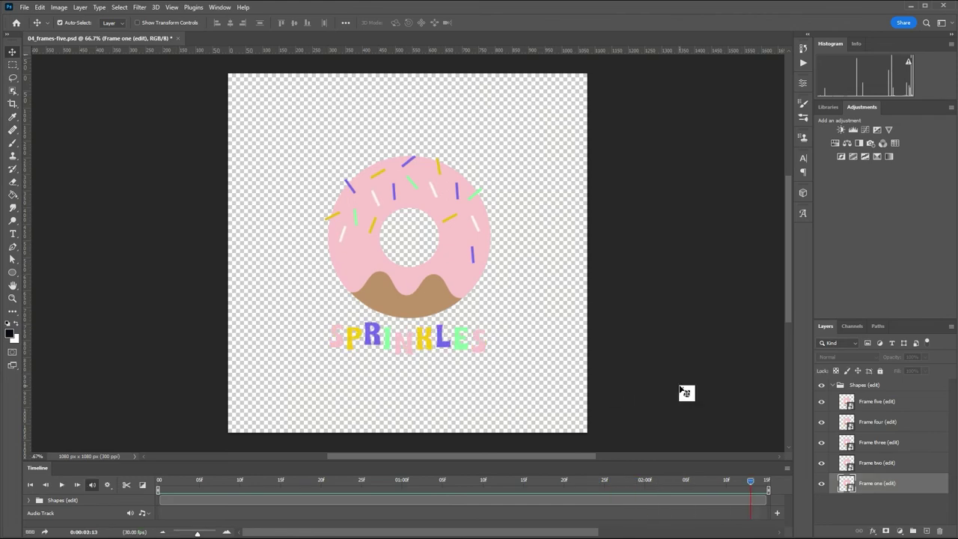
In Save for Web (Legacy), apply the GIF 128 Dithered preset with matte set to None.
{"action": "left_click", "coordinate": [23, 8]}
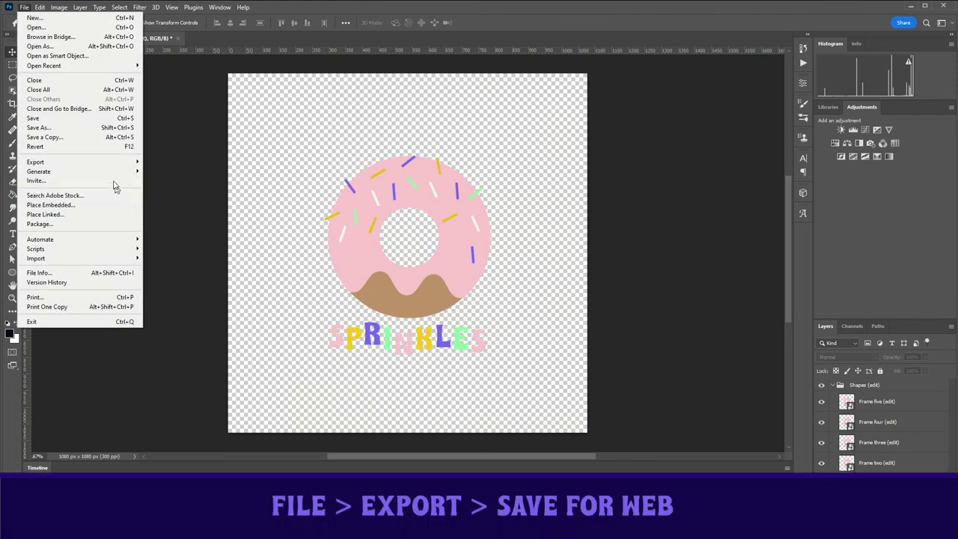
{"action": "mouse_move", "coordinate": [120, 162]}
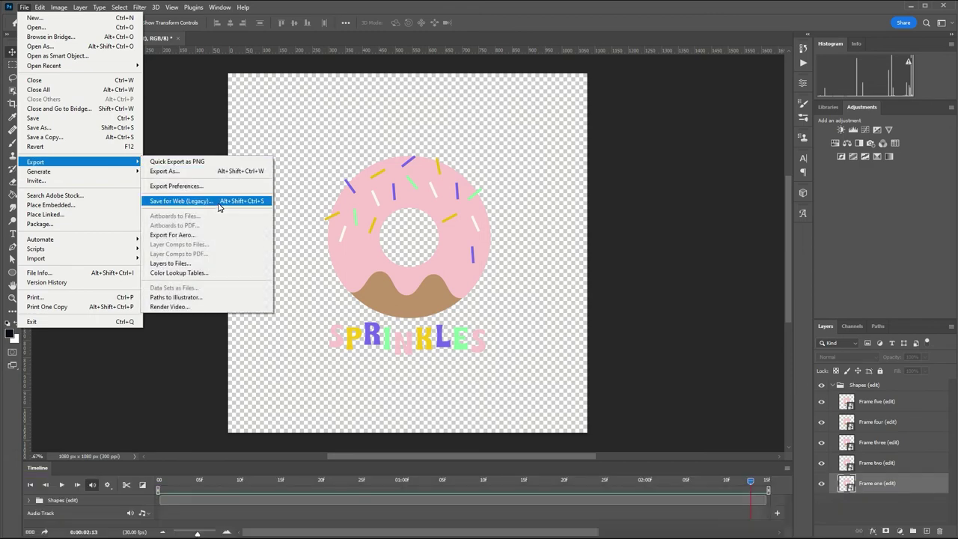
{"action": "left_click", "coordinate": [219, 202]}
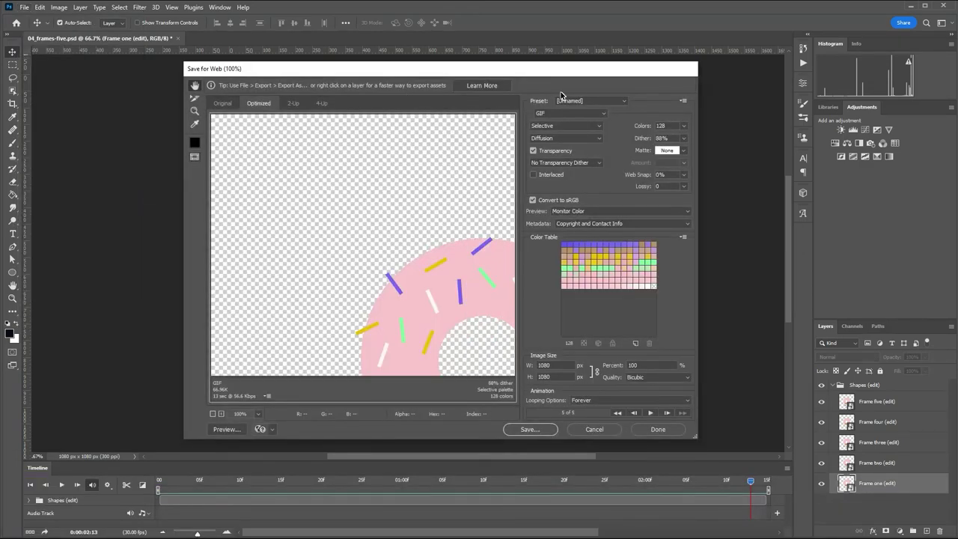
{"action": "left_click", "coordinate": [612, 102]}
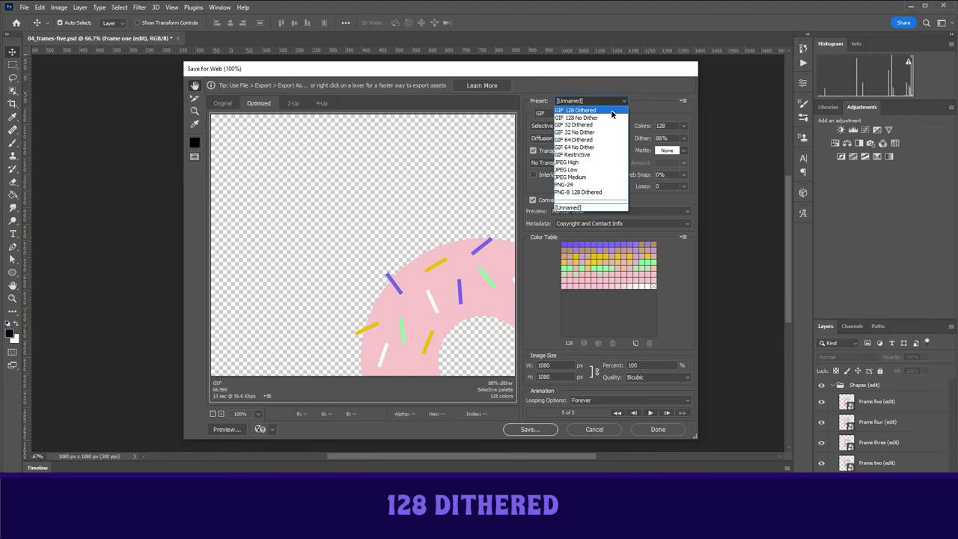
{"action": "left_click", "coordinate": [611, 113]}
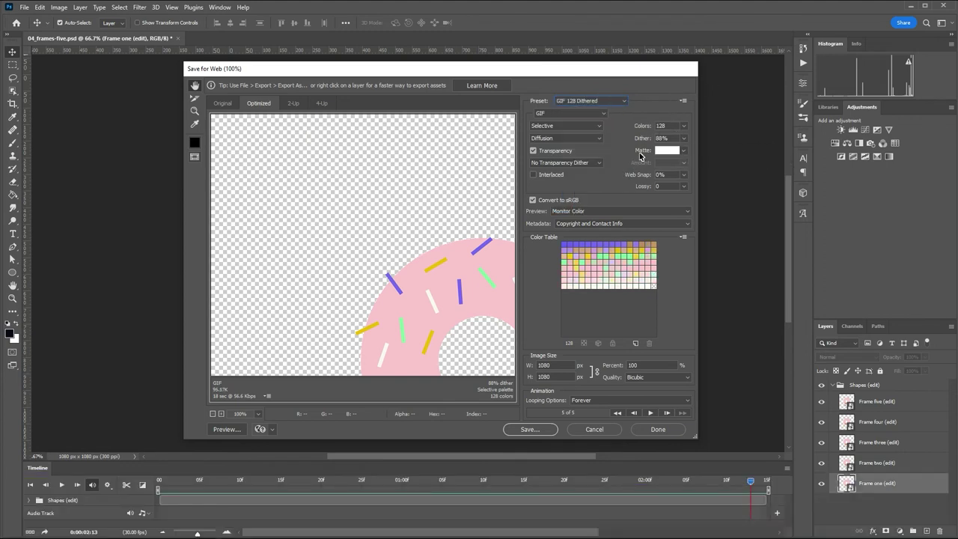
{"action": "left_click", "coordinate": [674, 154]}
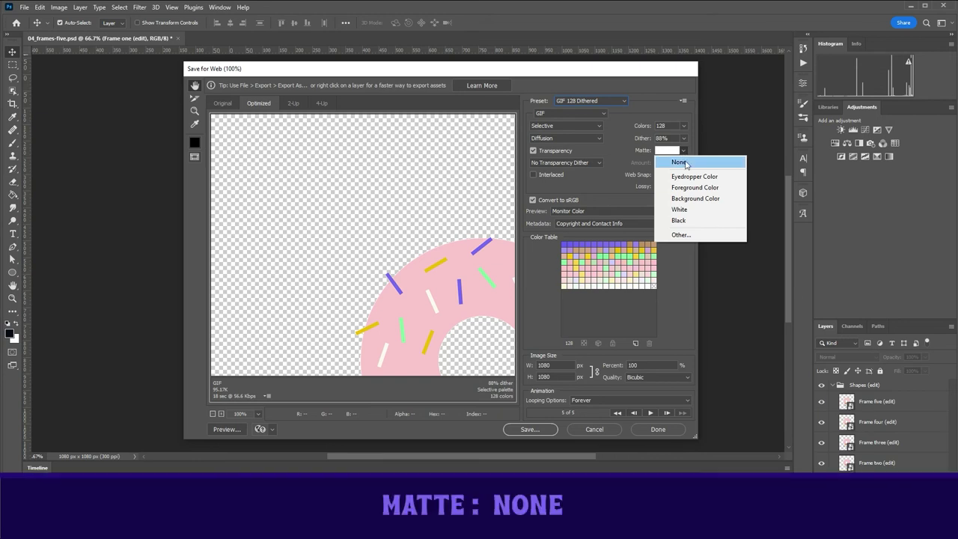
{"action": "left_click", "coordinate": [684, 164]}
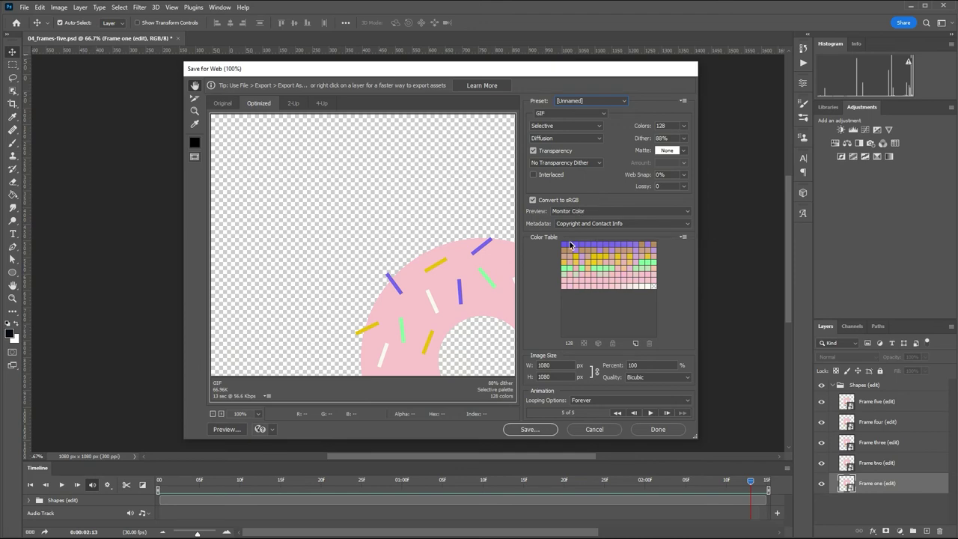
Save the GIF as 04_frames-five-2.gif in the 07 Frame Animation folder.
{"action": "left_click", "coordinate": [546, 429]}
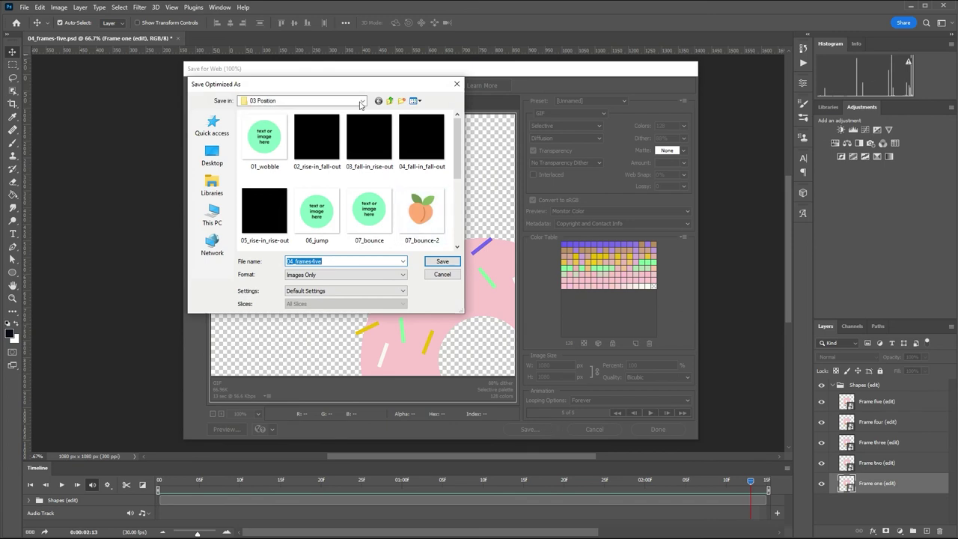
{"action": "key", "text": "End"}
{"action": "left_click", "coordinate": [390, 101]}
{"action": "double_click", "coordinate": [276, 183]}
{"action": "type", "text": ".gif"}
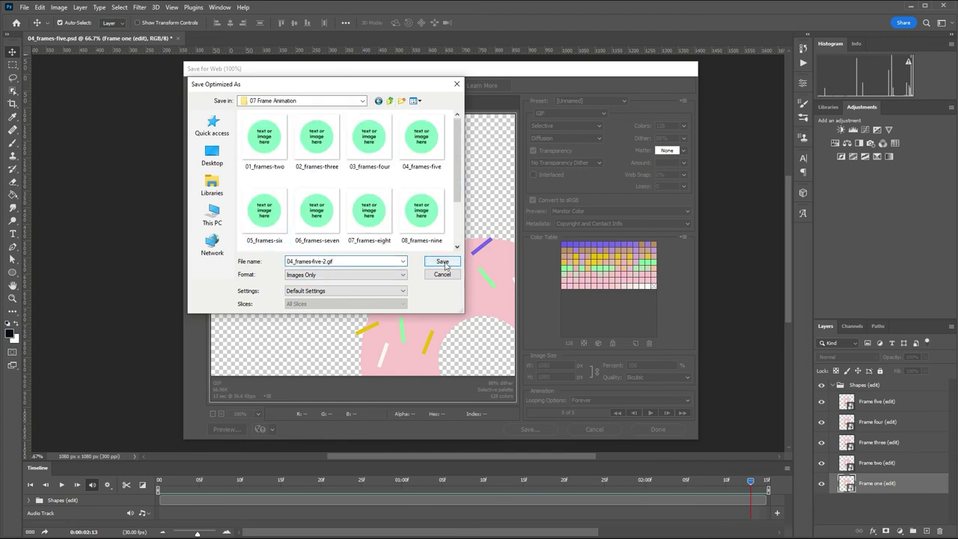
{"action": "key", "text": "Return"}
Preview the exported 04_frames-five-2 GIF in Photos from File Explorer, then close Photos.
{"action": "key", "text": "alt+Tab"}
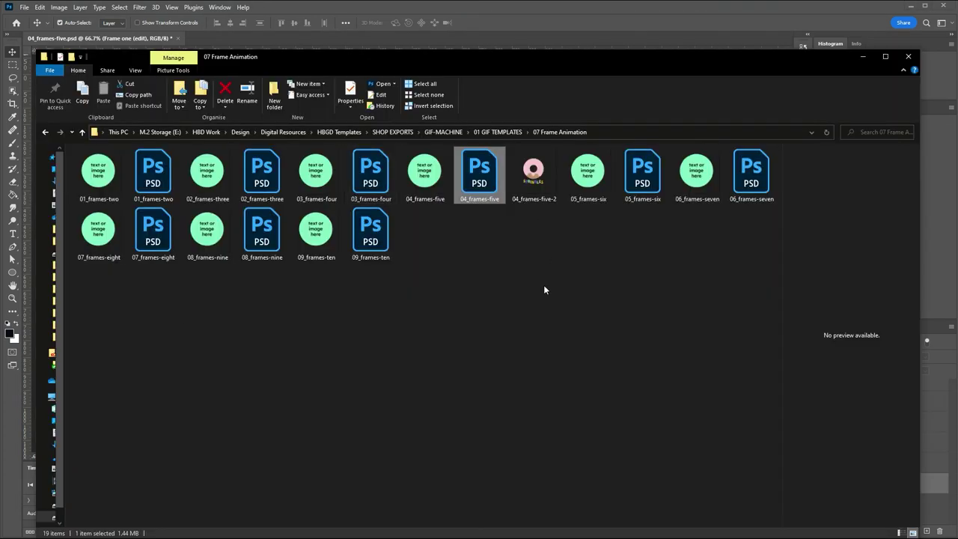
{"action": "left_click", "coordinate": [548, 166]}
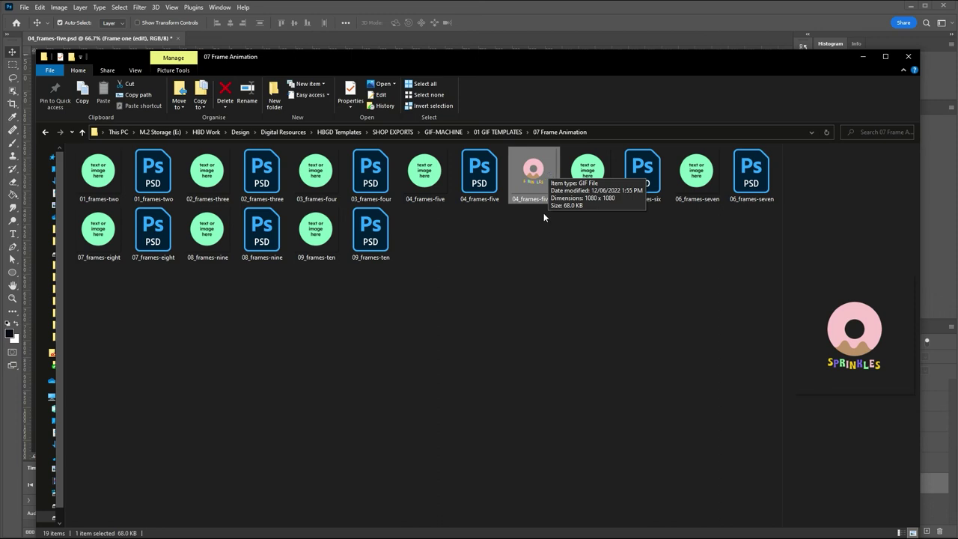
{"action": "double_click", "coordinate": [535, 174]}
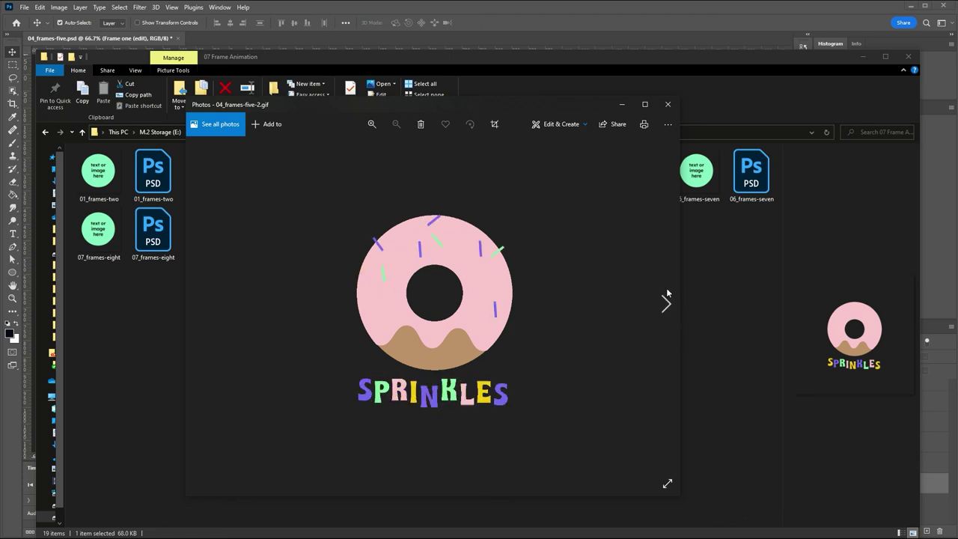
{"action": "left_click", "coordinate": [667, 104]}
Open 04_frames-five-2.gif in Google Chrome and reposition the window to view the whole animation.
{"action": "right_click", "coordinate": [539, 175]}
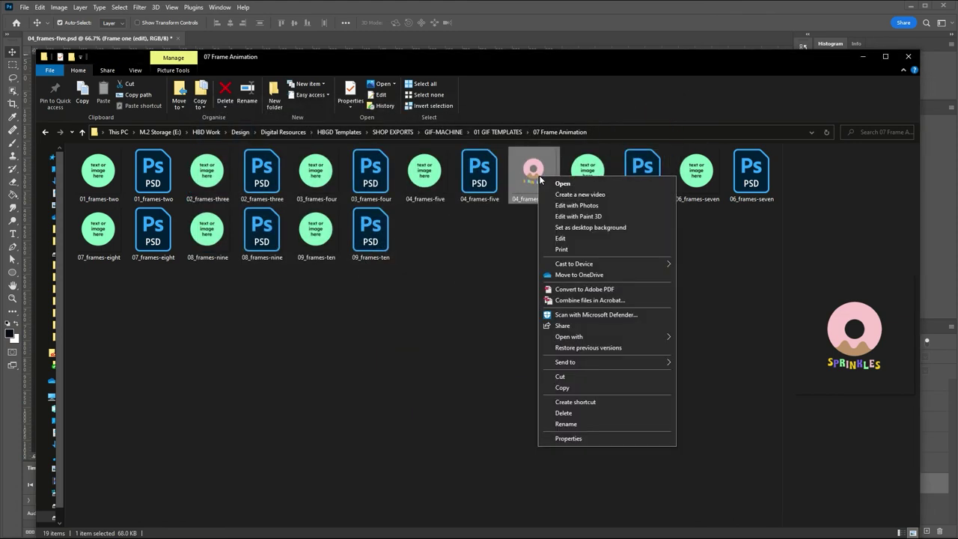
{"action": "mouse_move", "coordinate": [607, 337]}
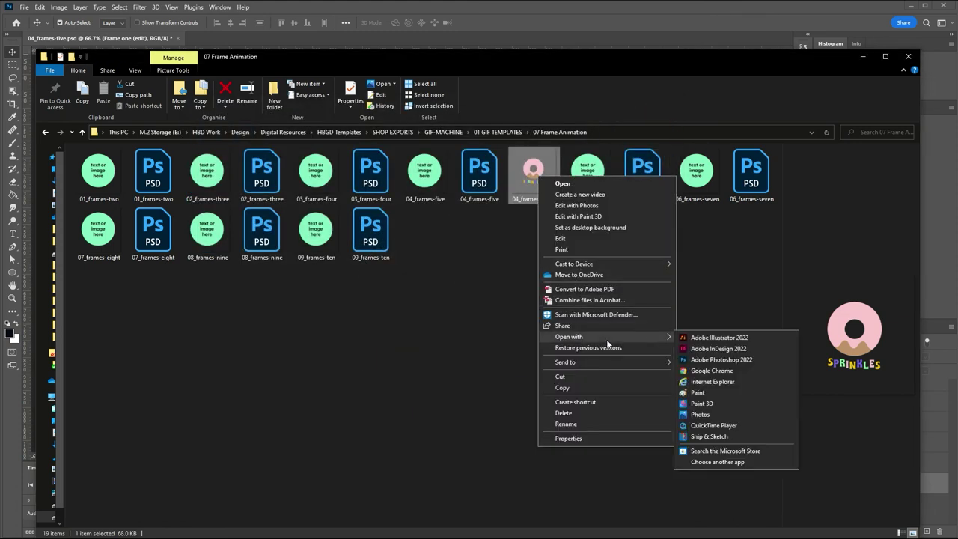
{"action": "left_click", "coordinate": [692, 370]}
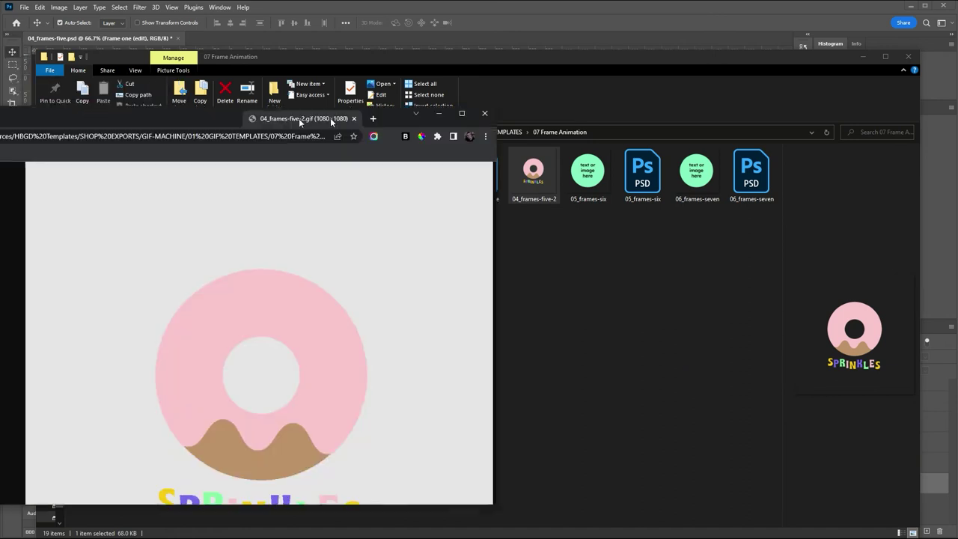
{"action": "left_click_drag", "start_coordinate": [329, 118], "coordinate": [593, 86]}
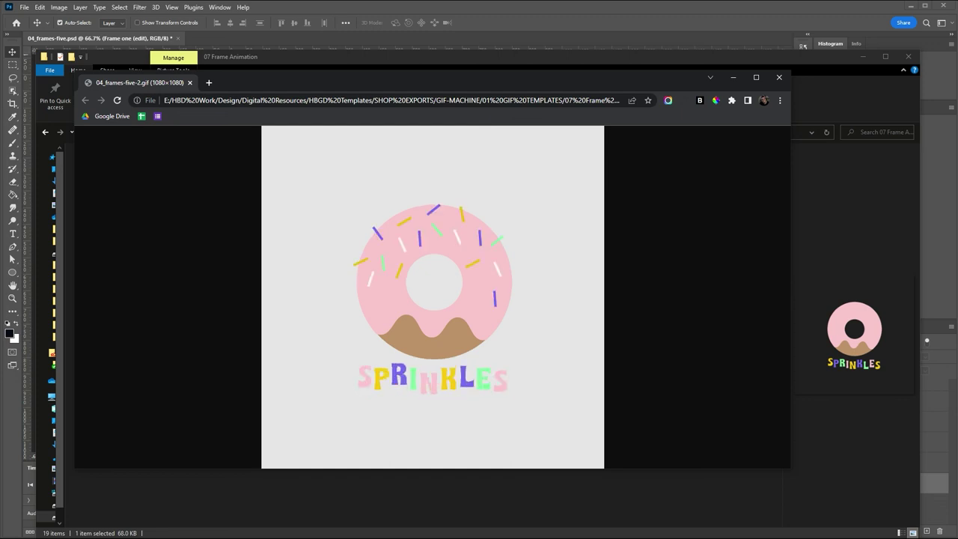
{"action": "key", "text": "ctrl+w"}
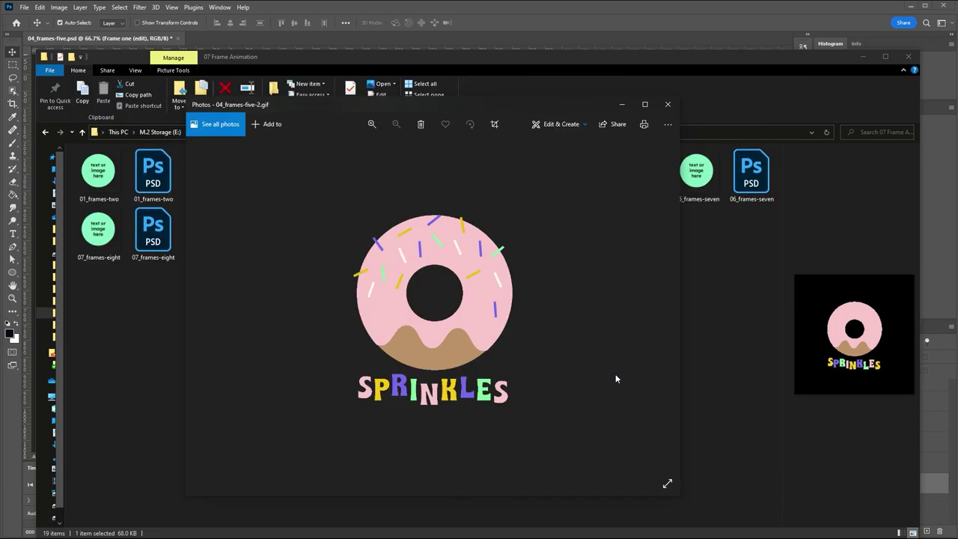